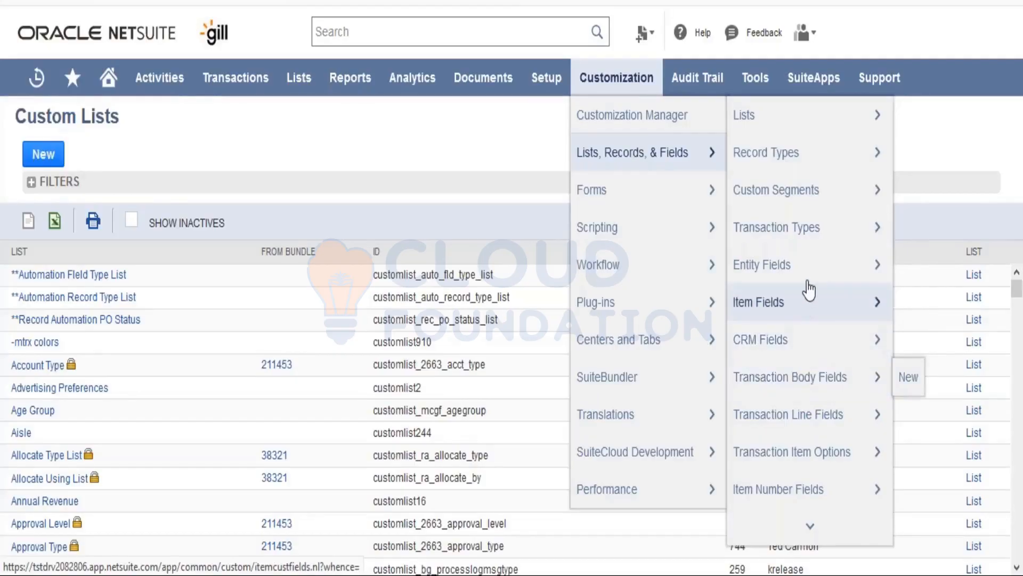
Open the list of transaction body fields and start a new transaction body field.
mouse_move(809, 277)
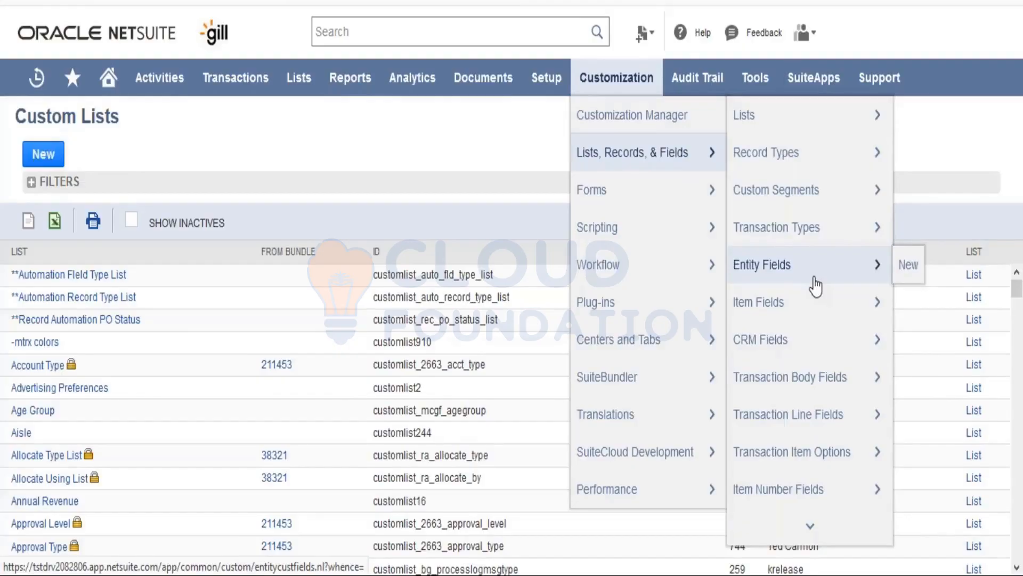
mouse_move(820, 311)
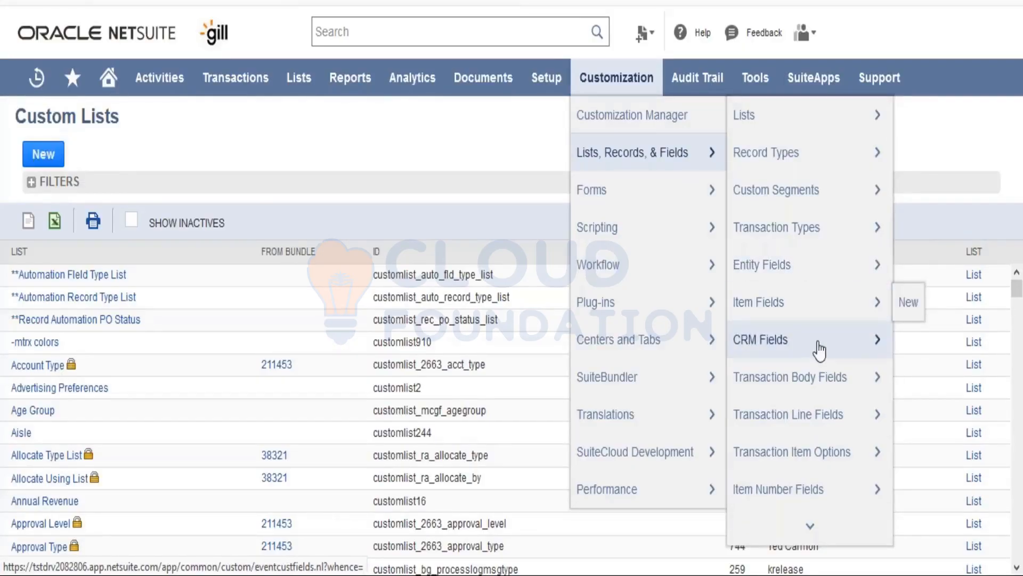
mouse_move(819, 349)
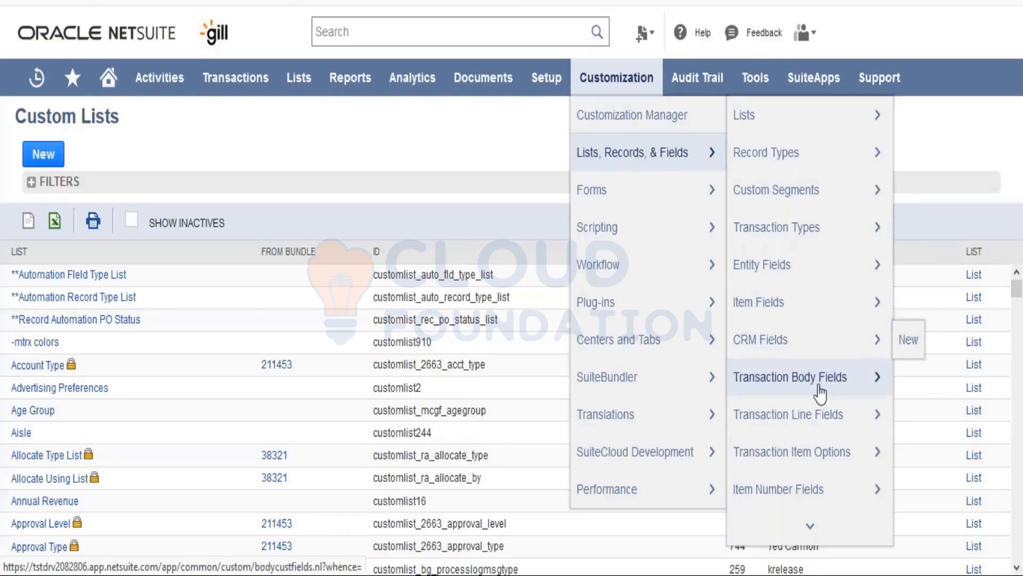
mouse_move(822, 397)
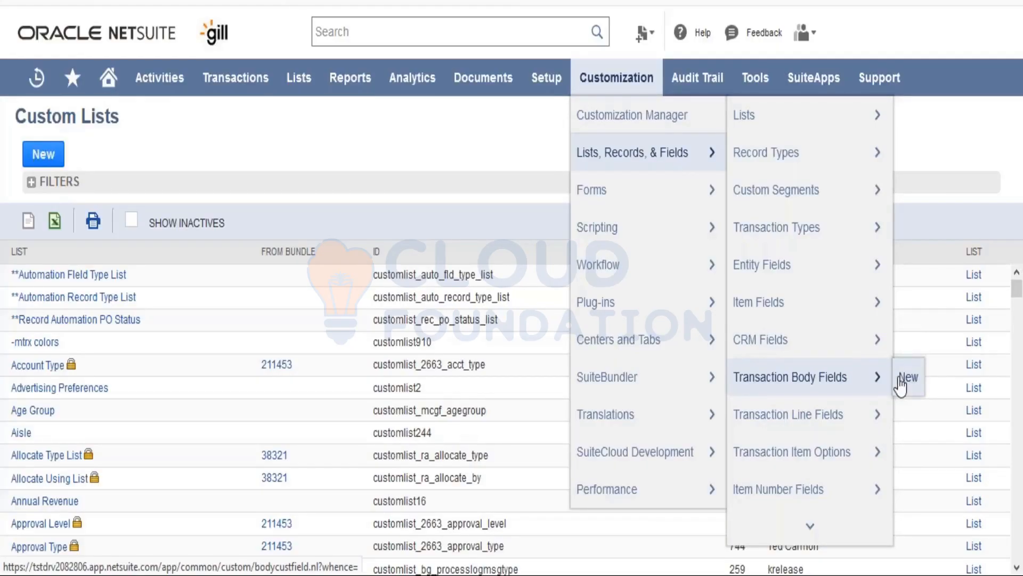
click(797, 379)
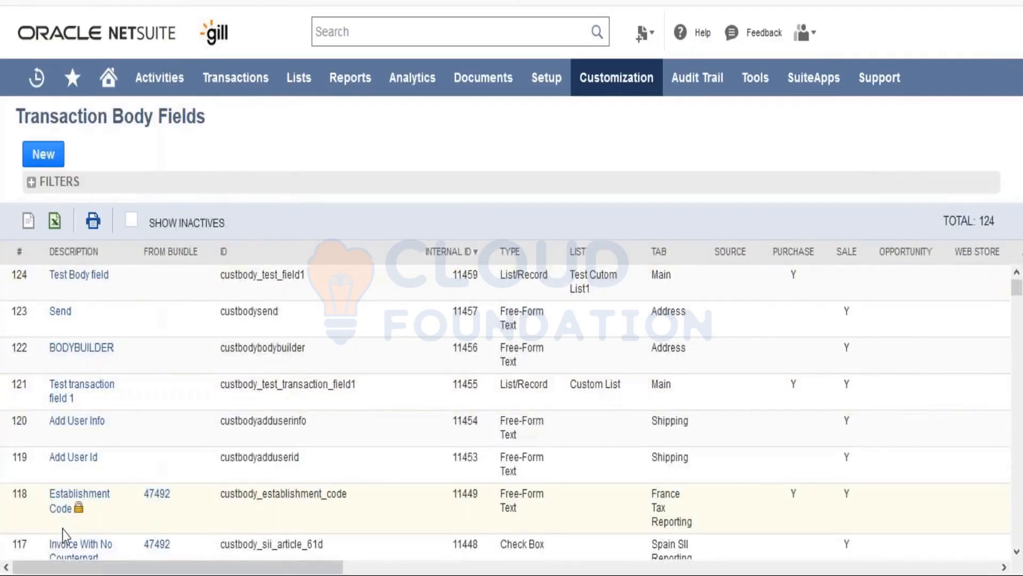
click(36, 159)
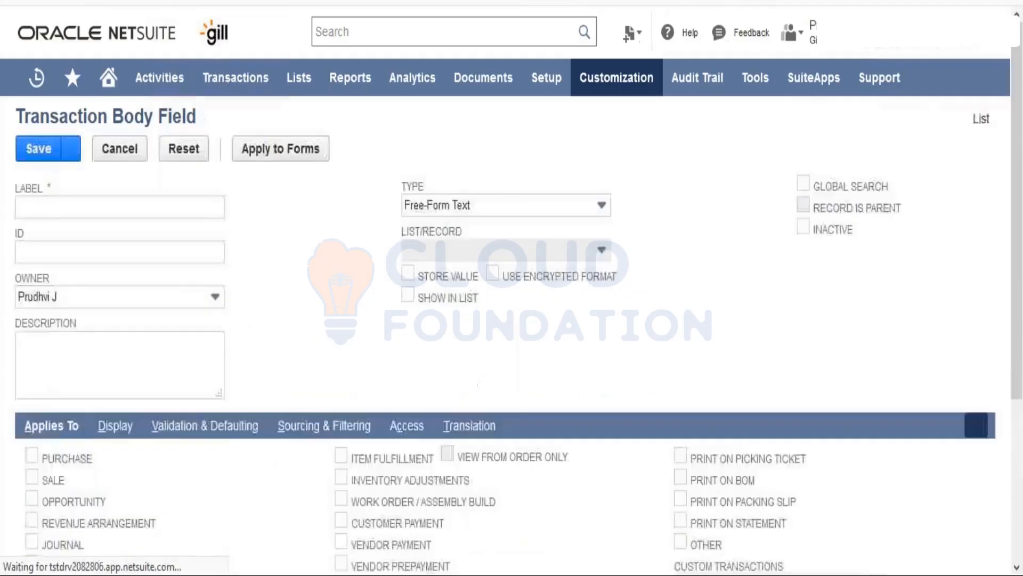
Label the new body field "Test Field 3" and give it the ID "_testfield3".
click(168, 212)
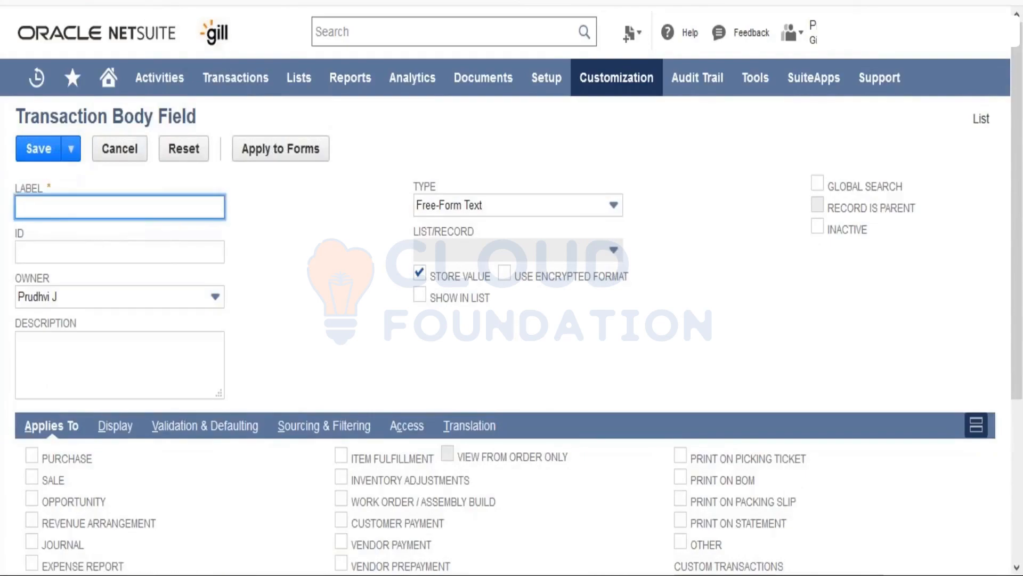
text(Test Field 3)
key(Tab)
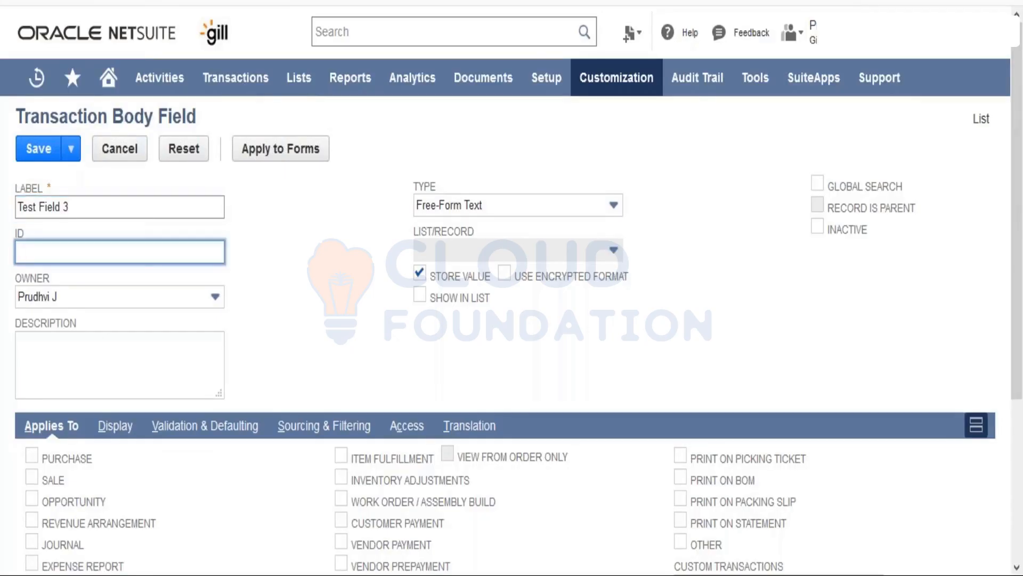
text(_testfield3)
key(Tab)
key(Tab)
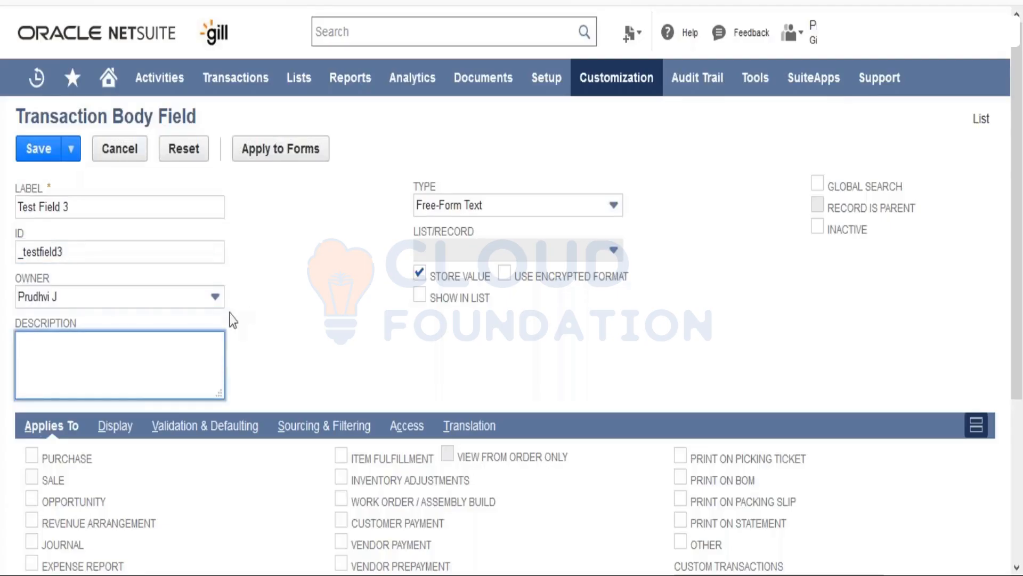
click(316, 303)
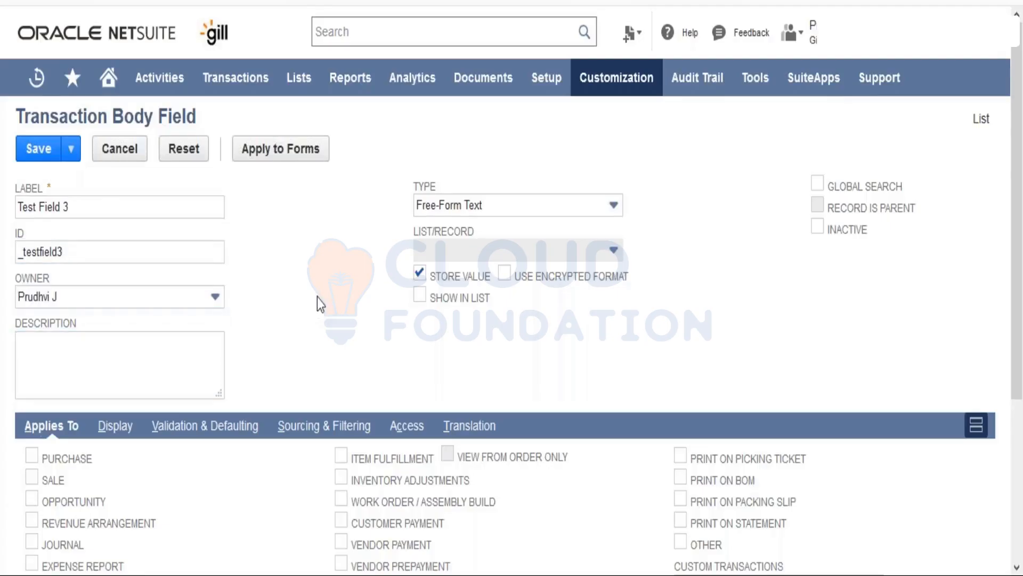
Look through the available data types for the new body field, from Check Box to Rich Text.
click(558, 207)
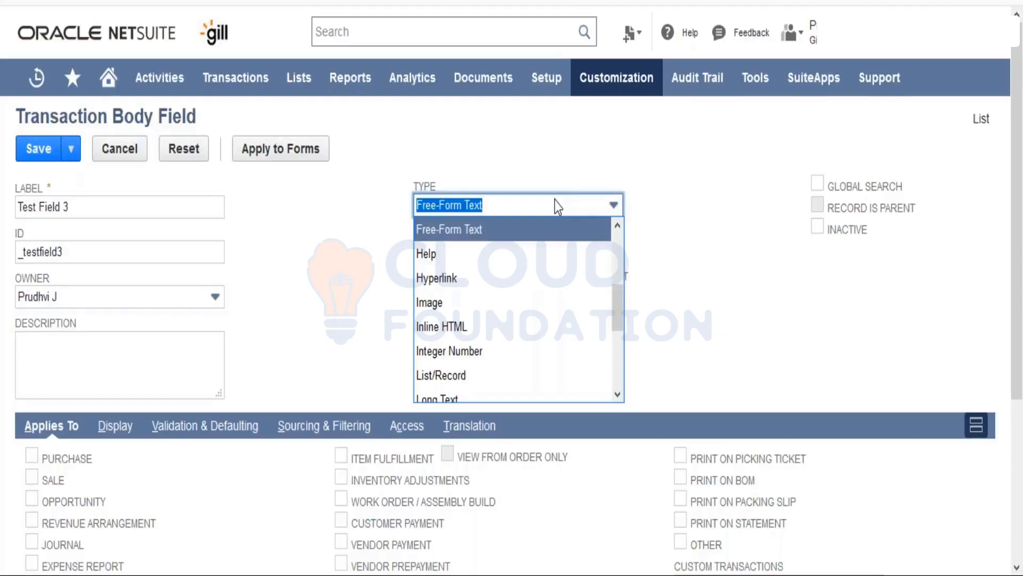
click(616, 226)
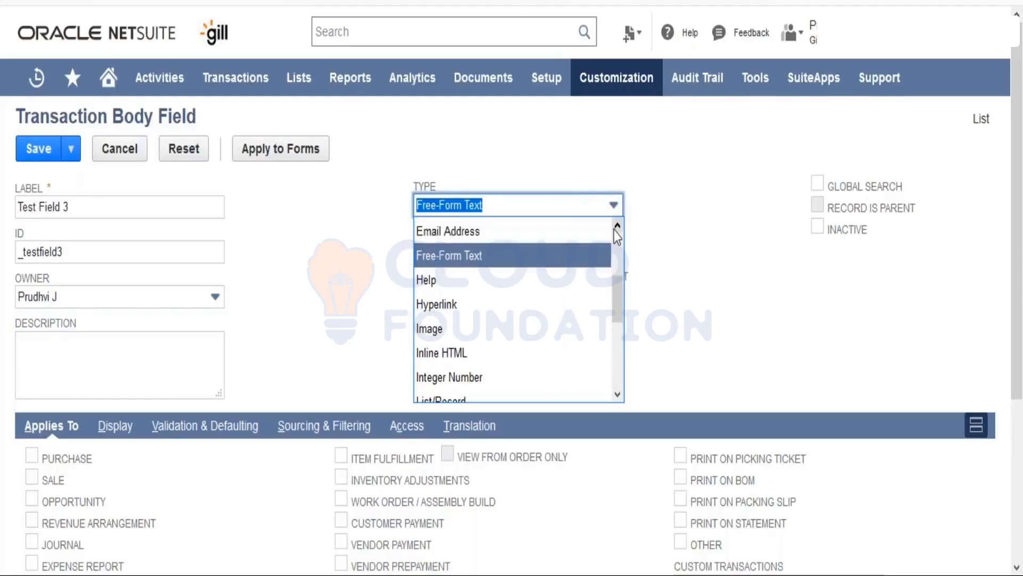
scroll(617, 234, up, 1)
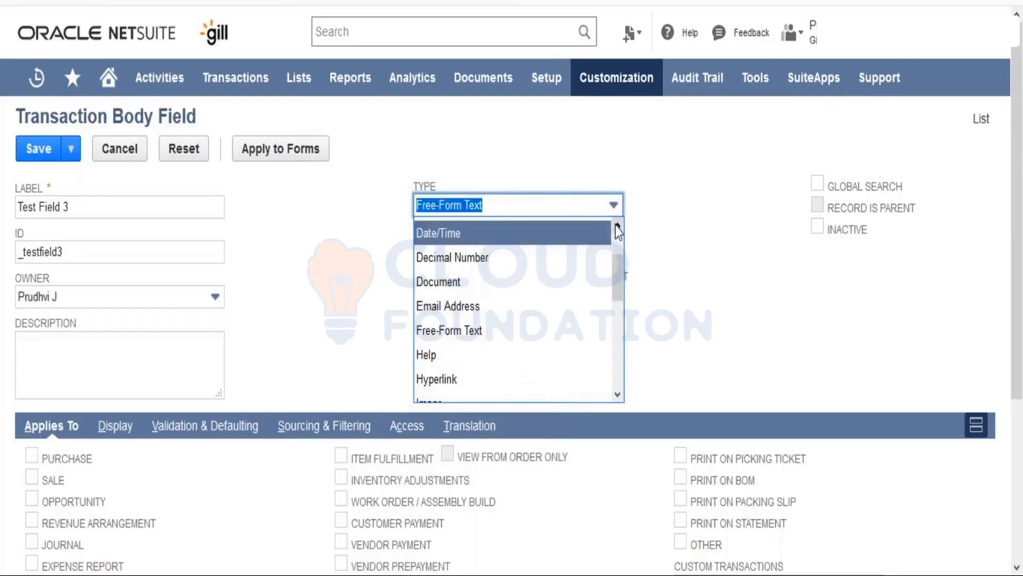
scroll(617, 230, up, 3)
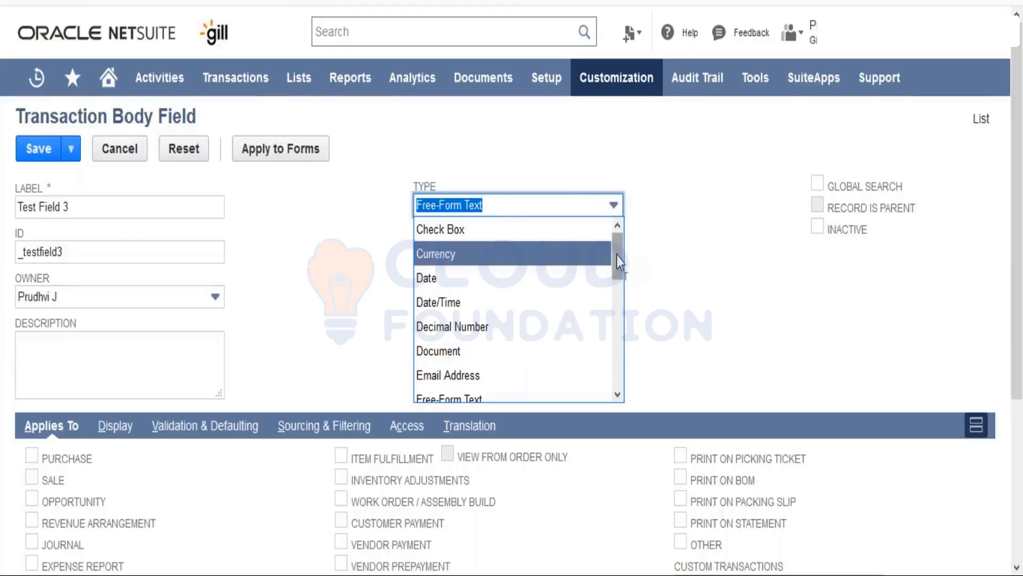
drag(616, 255, 619, 292)
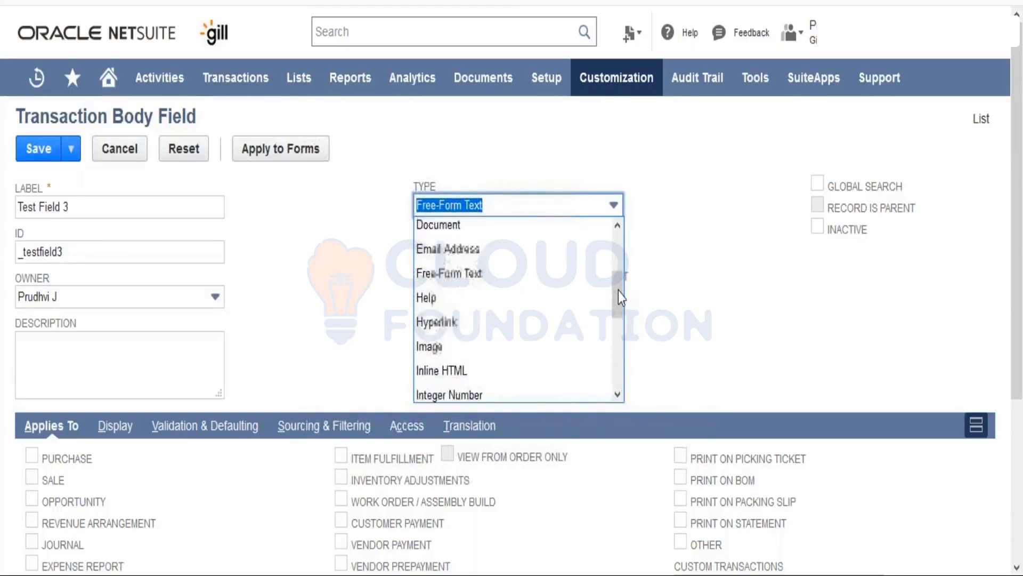
click(530, 288)
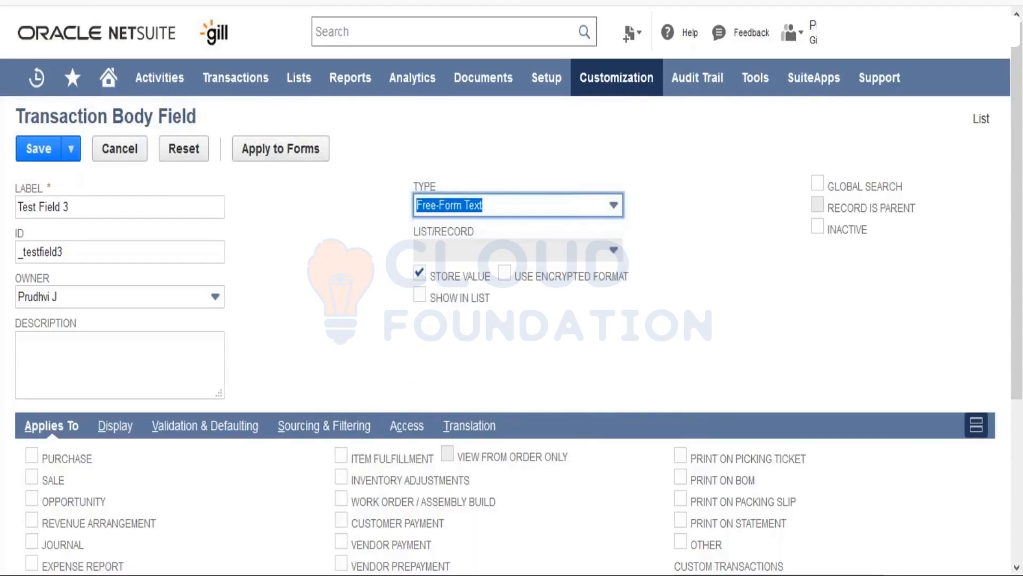
click(530, 205)
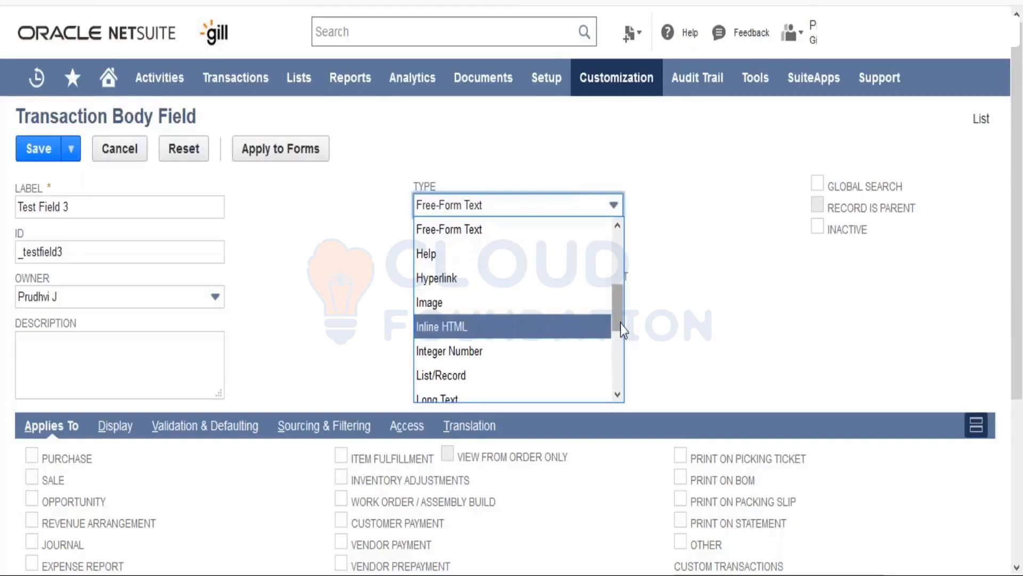
drag(621, 327, 623, 368)
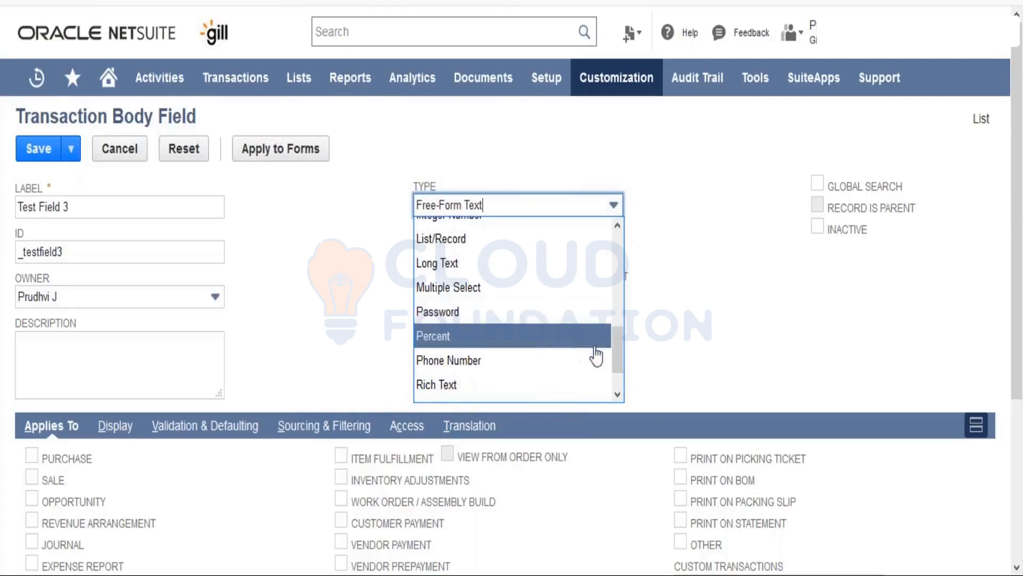
click(646, 347)
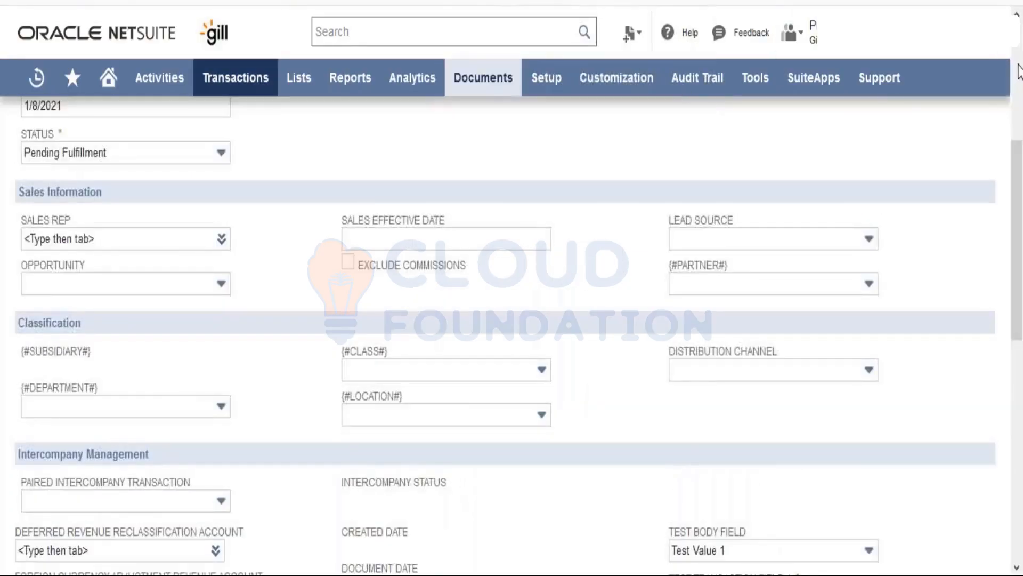
Apply the body field to Sale transactions and save it with the Save & Apply to Forms option.
scroll(1019, 69, up, 5)
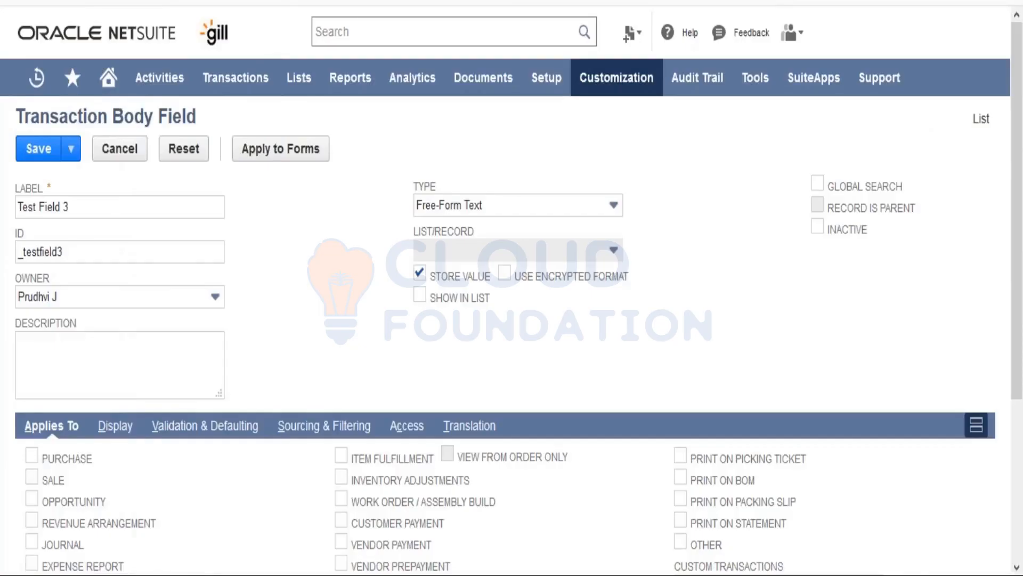
scroll(512, 331, down, 4)
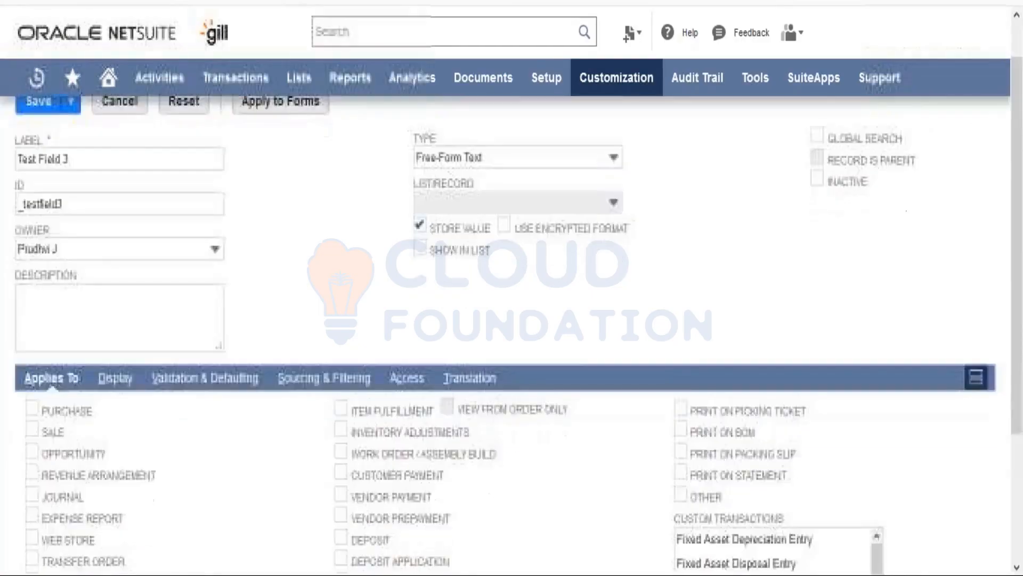
scroll(68, 299, up, 1)
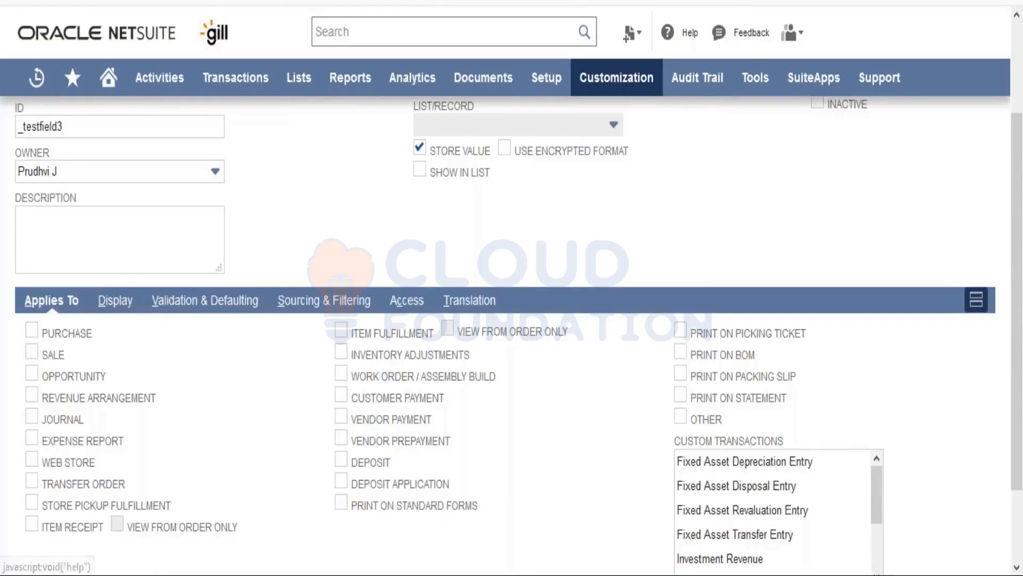
click(32, 352)
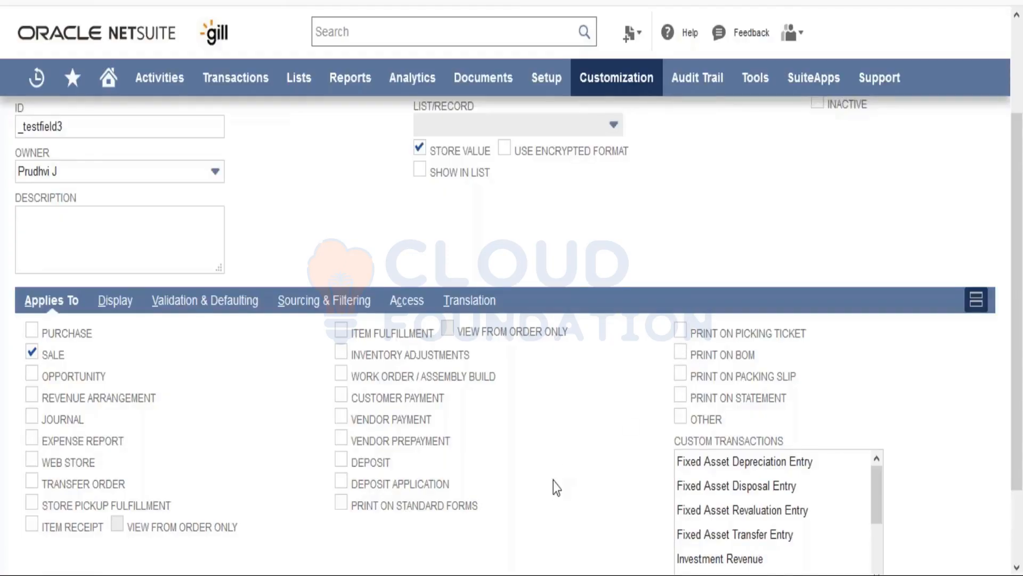
scroll(553, 481, up, 3)
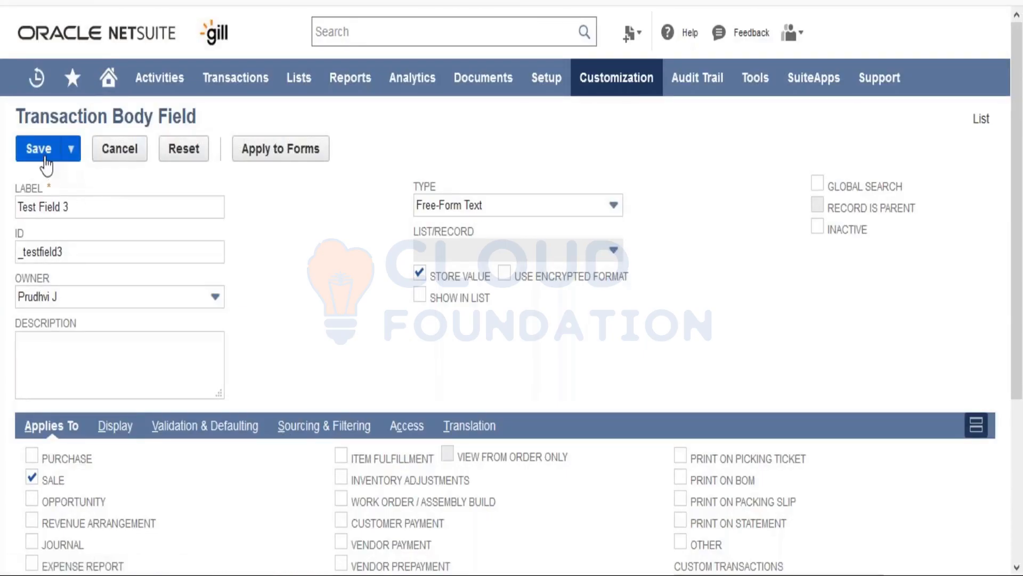
mouse_move(75, 158)
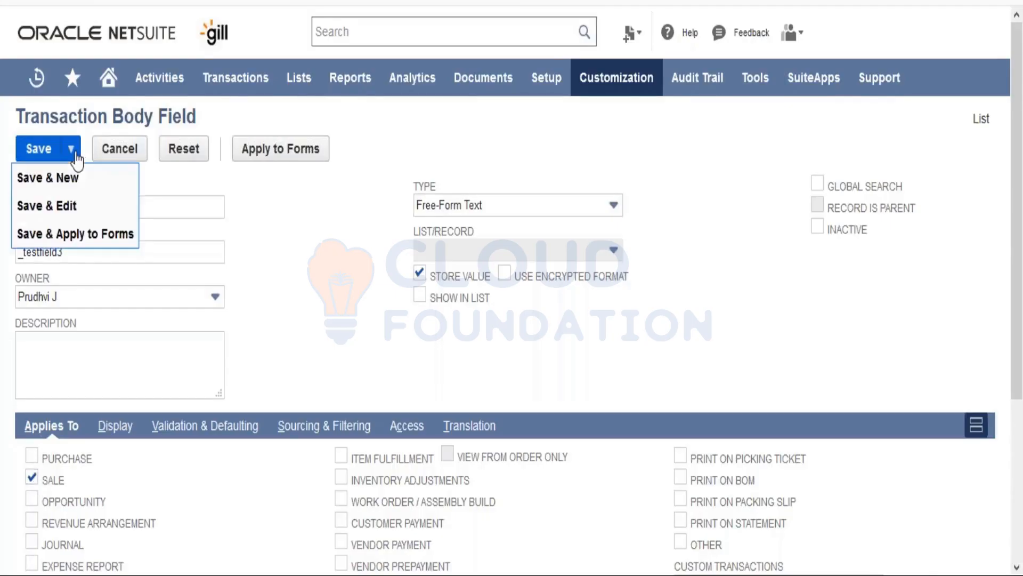
click(75, 235)
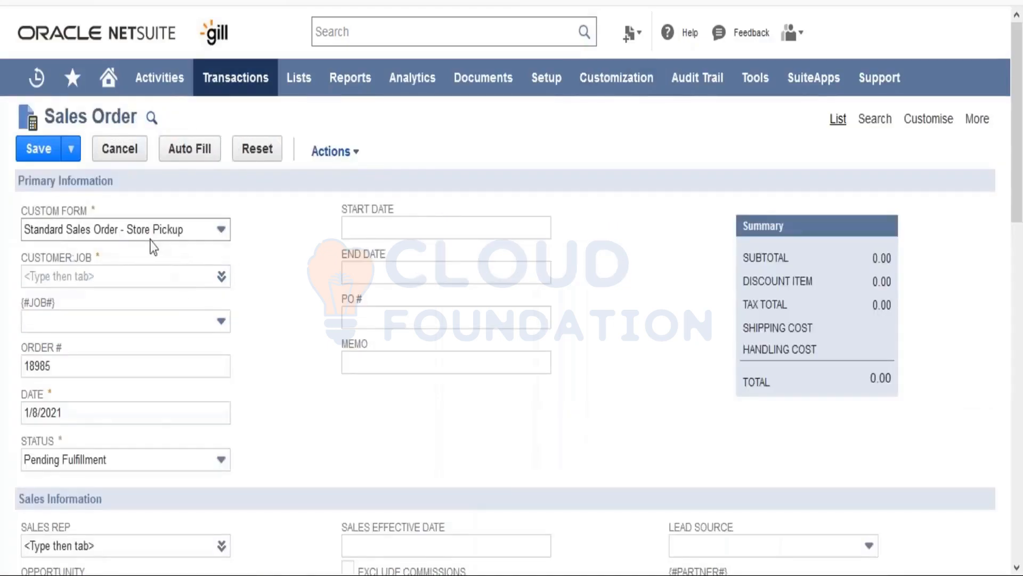
On the open sales order, choose Test Sales Order - Invoice as the custom form.
click(155, 235)
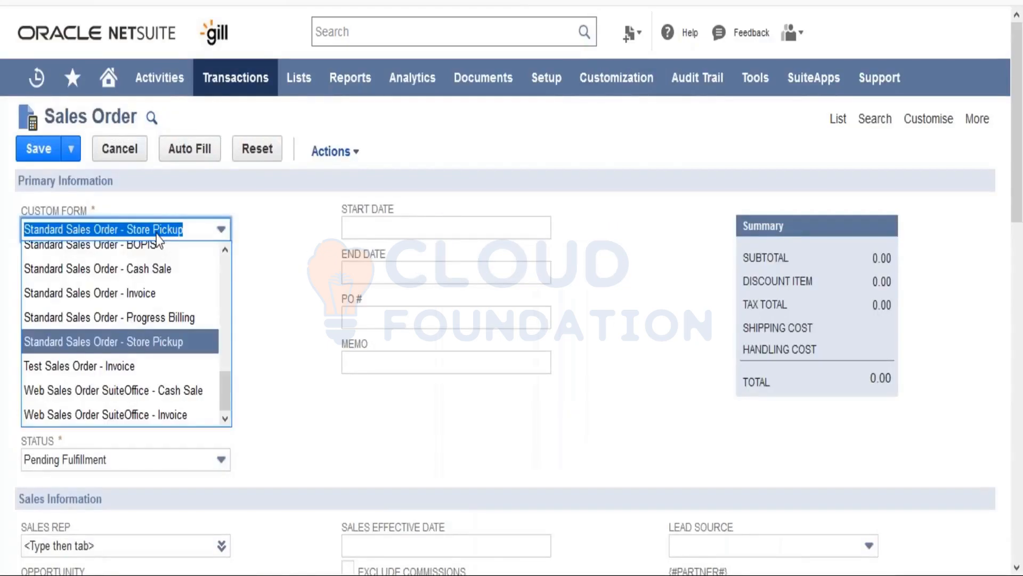
click(138, 373)
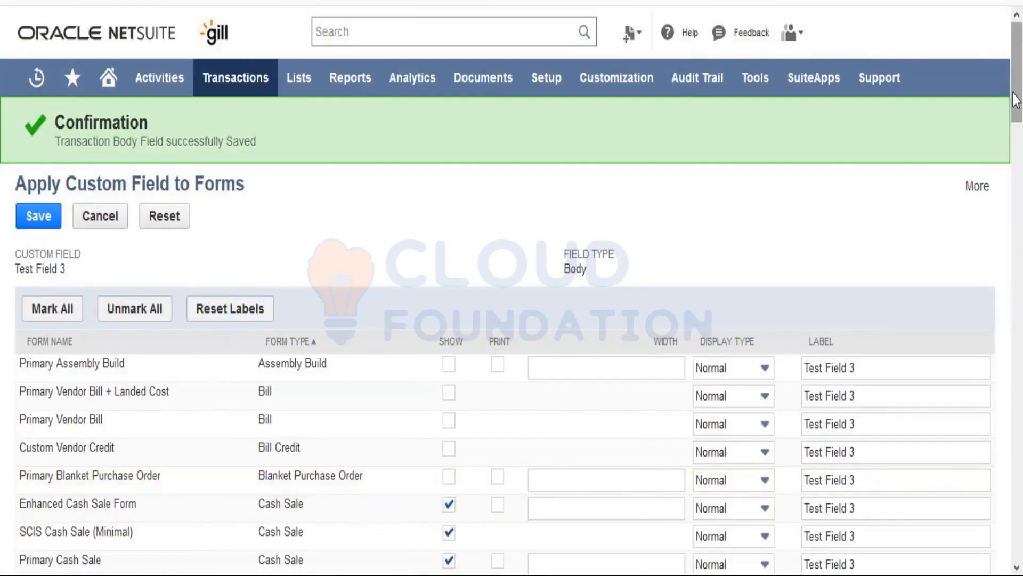
Clear the Show selection for Test Field 3 on all forms at once.
drag(1015, 101, 1020, 253)
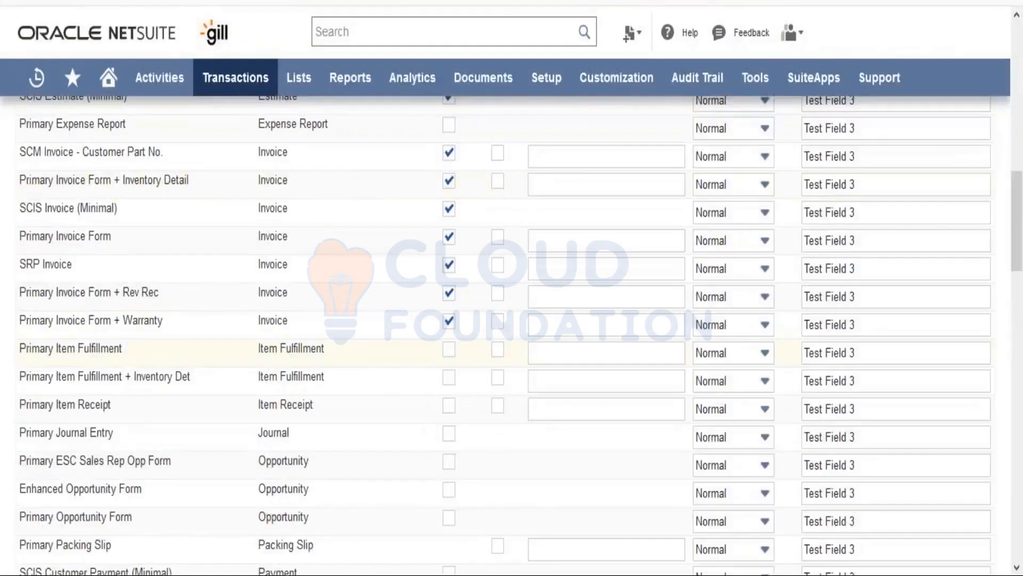
drag(1019, 222, 1020, 59)
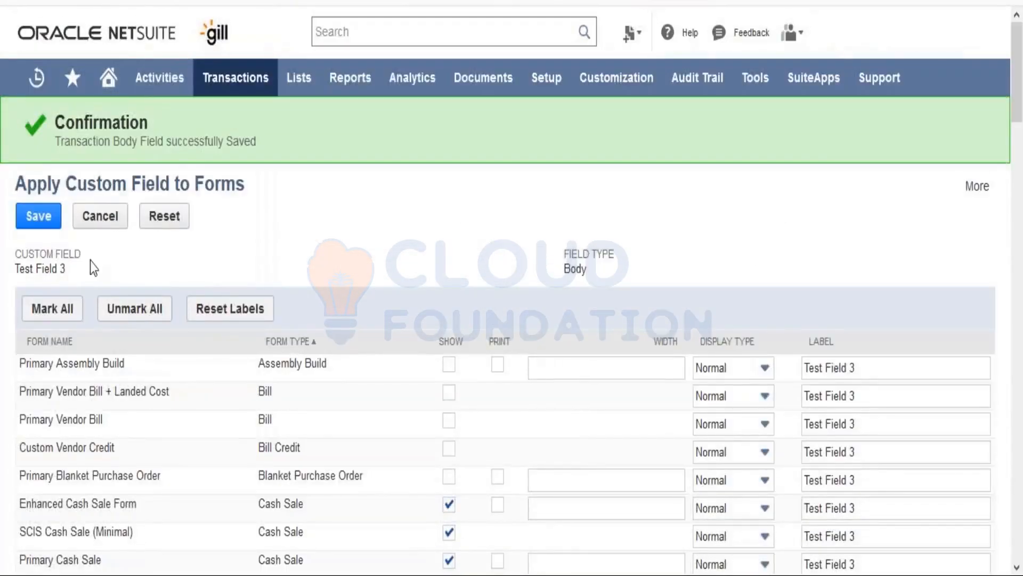
click(157, 315)
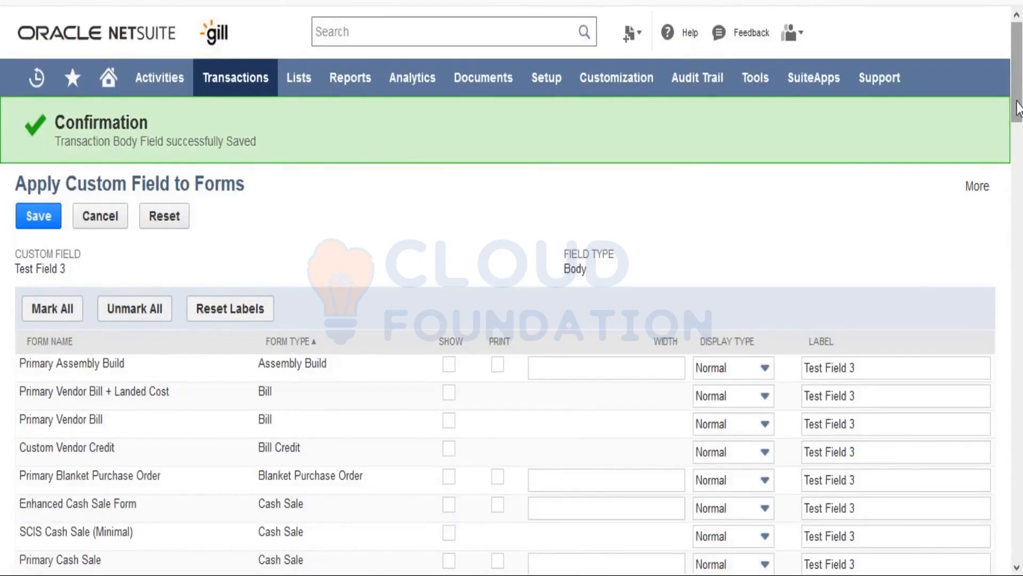
Show Test Field 3 only on the Test Sales Order - Invoice form, with the Normal display type.
drag(1018, 106, 1022, 433)
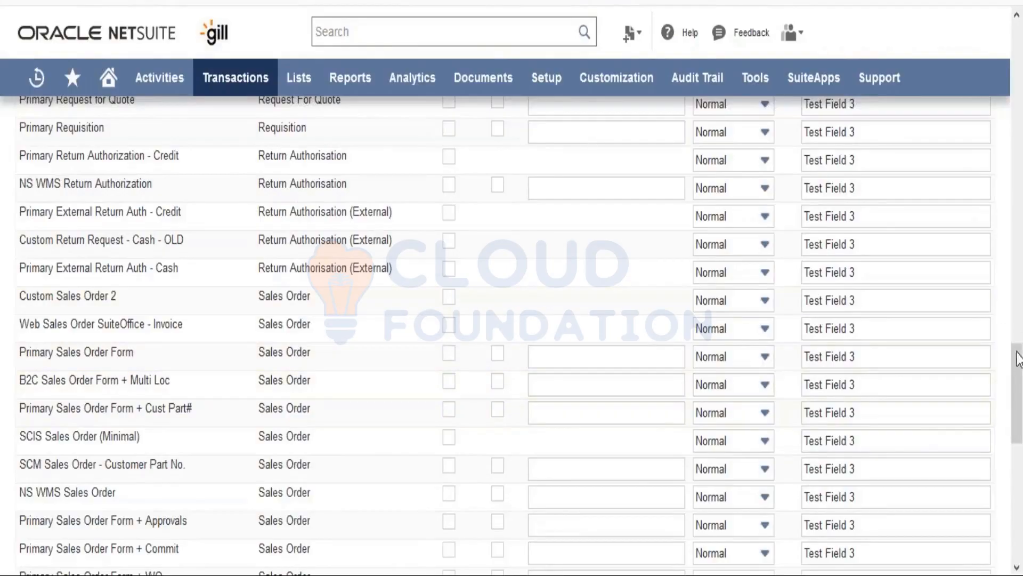
drag(1018, 362, 1019, 421)
scroll(827, 370, down, 2)
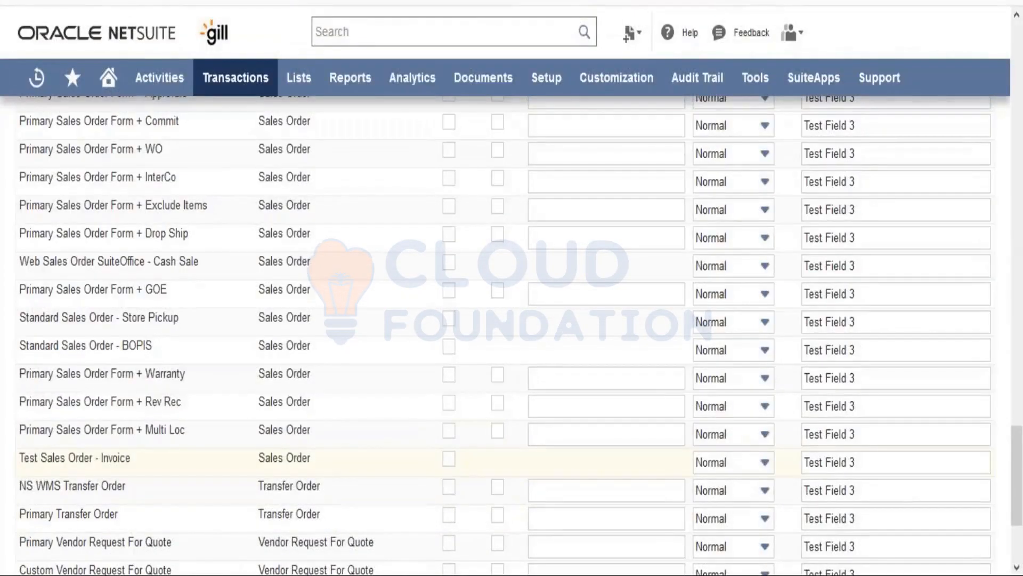
click(449, 458)
click(740, 468)
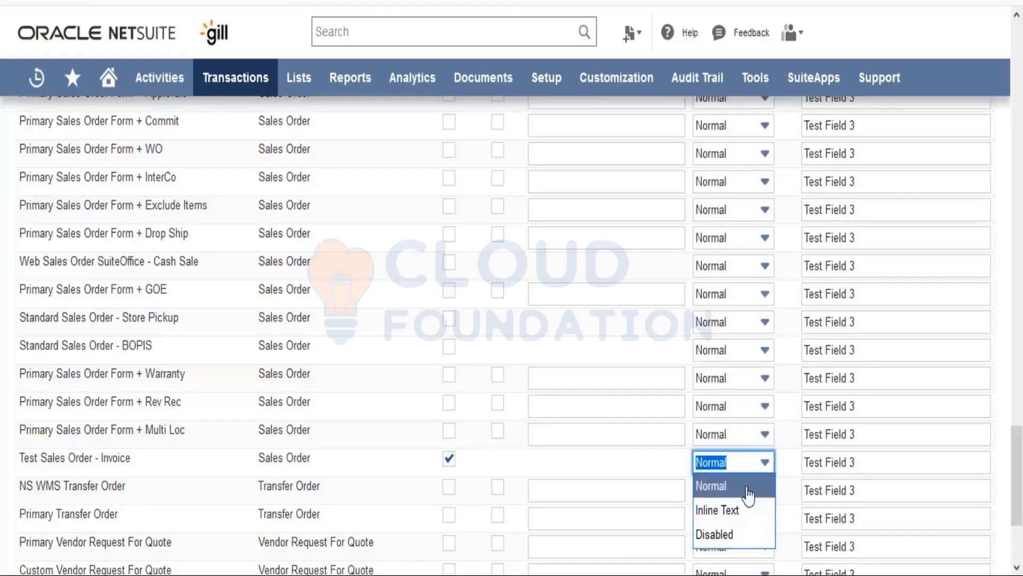
click(898, 459)
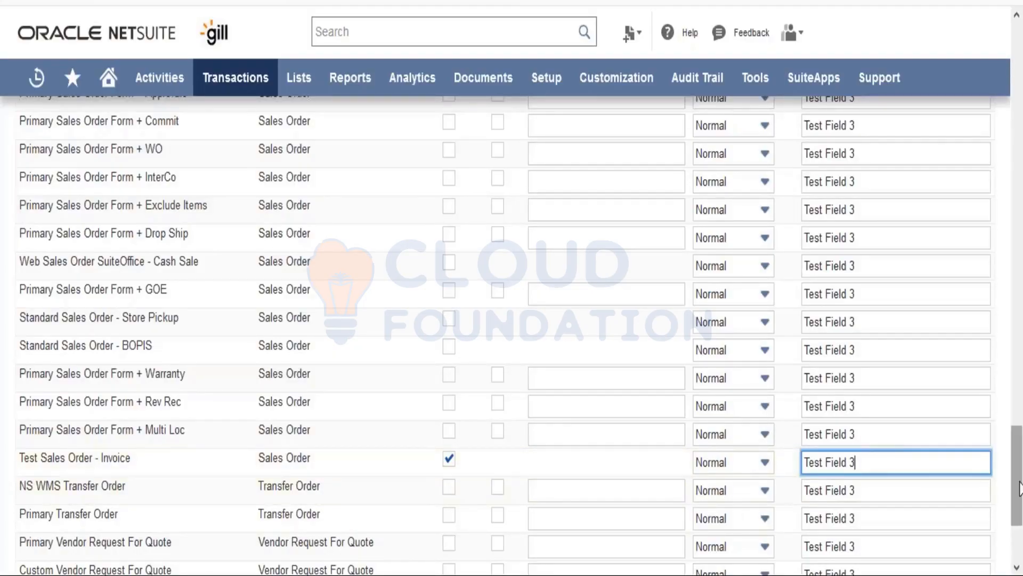
Save the form visibility settings for Test Field 3 and reload the open sales order.
drag(1019, 487, 1019, 80)
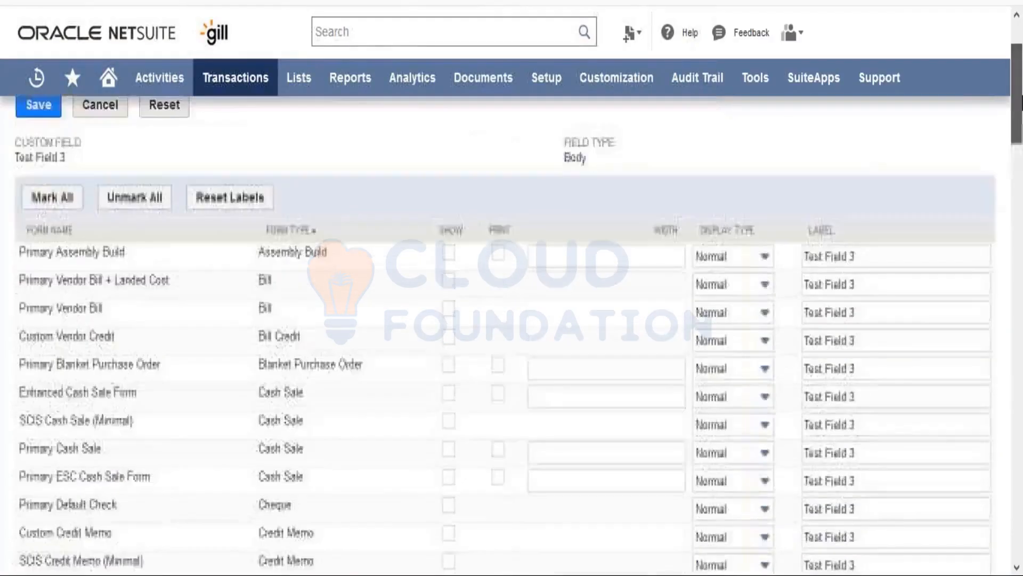
click(38, 153)
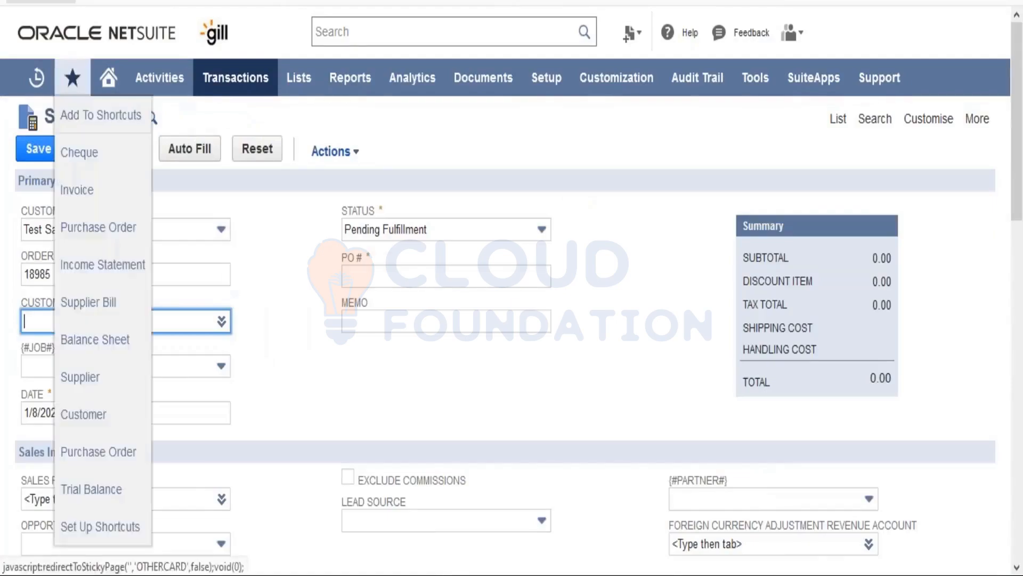
key(ctrl+r)
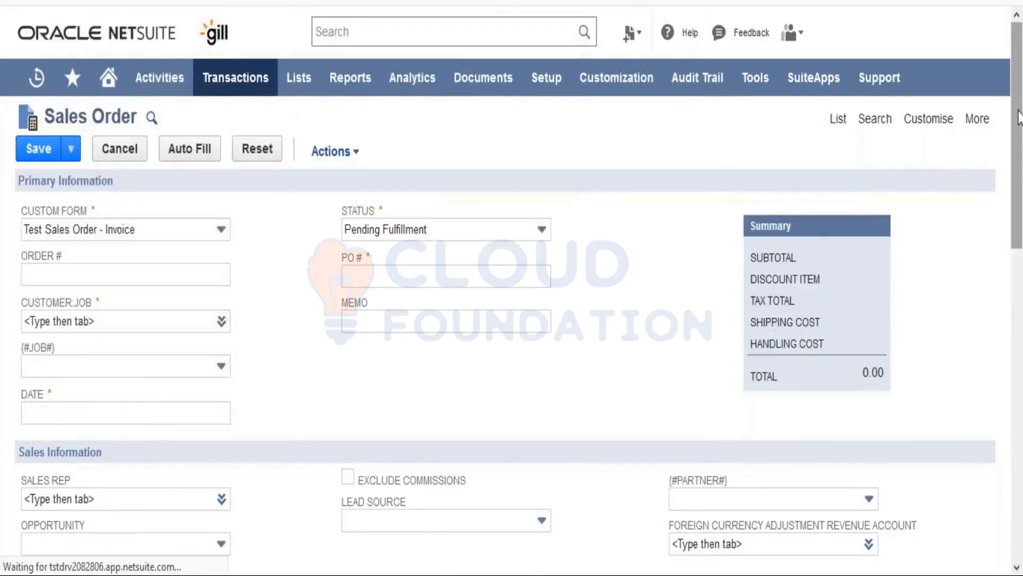
Look for Test Field 3 on the sales order, including among its Custom fields.
drag(1018, 118, 1020, 323)
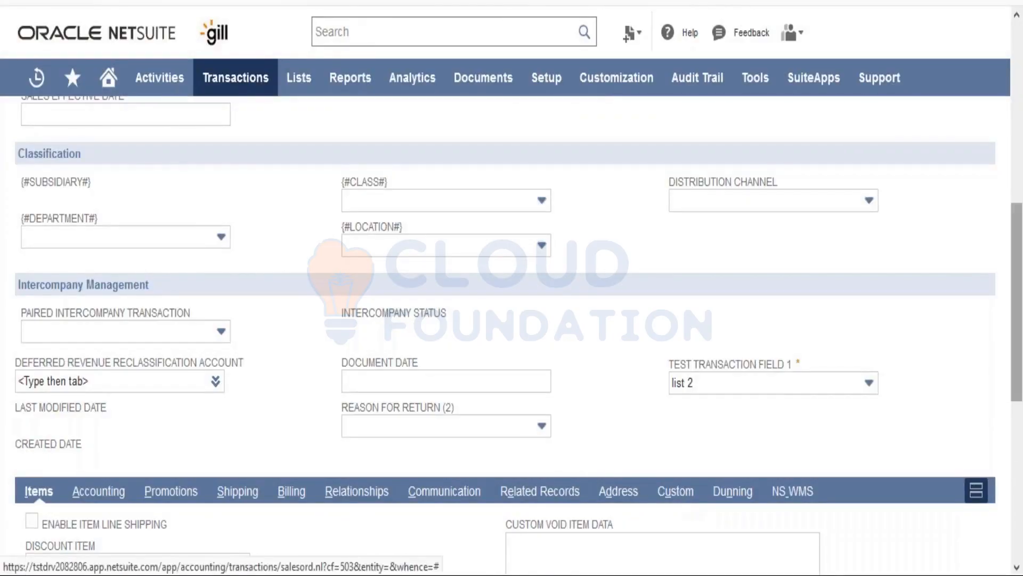
scroll(684, 499, up, 3)
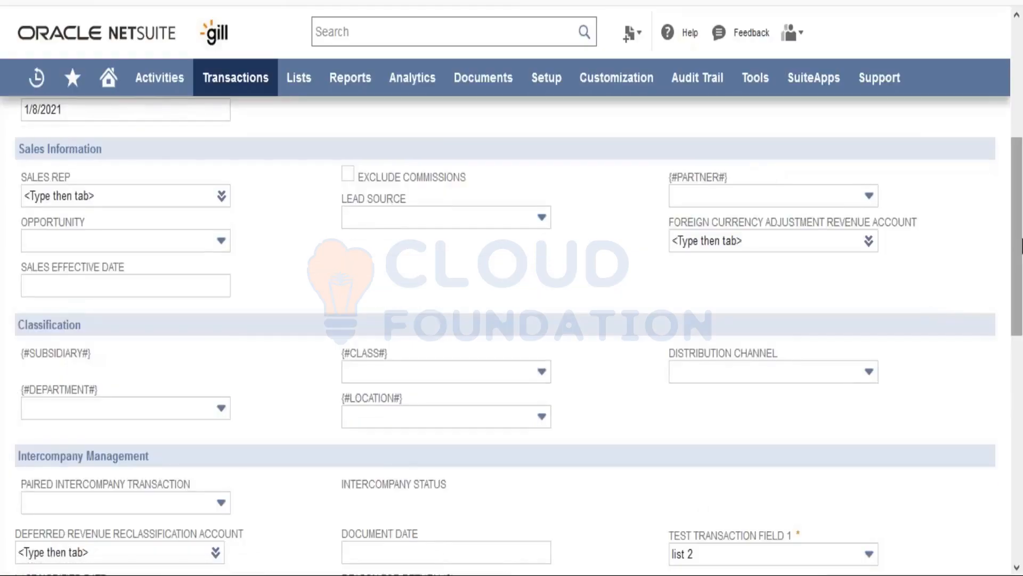
scroll(818, 360, down, 7)
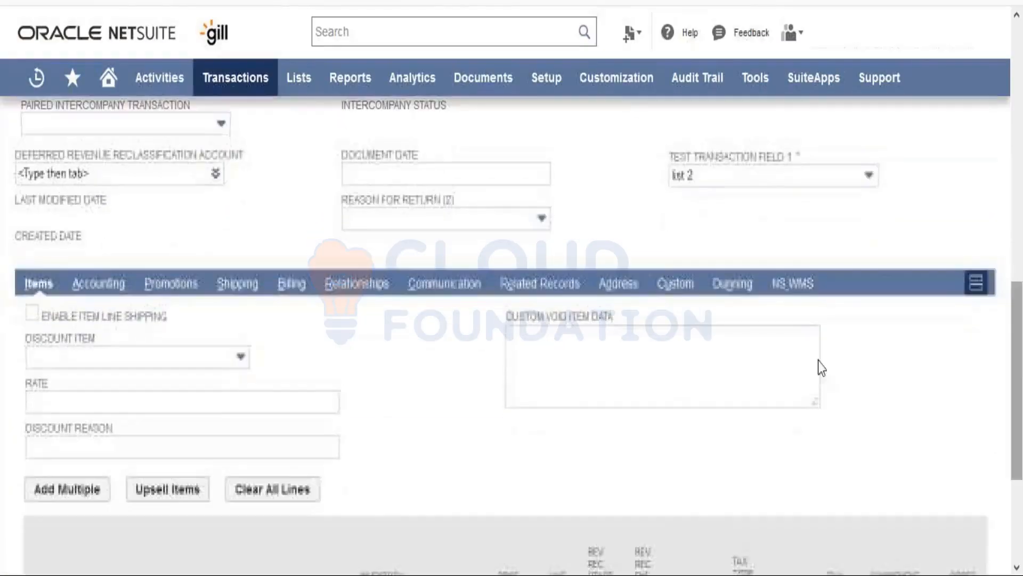
click(671, 289)
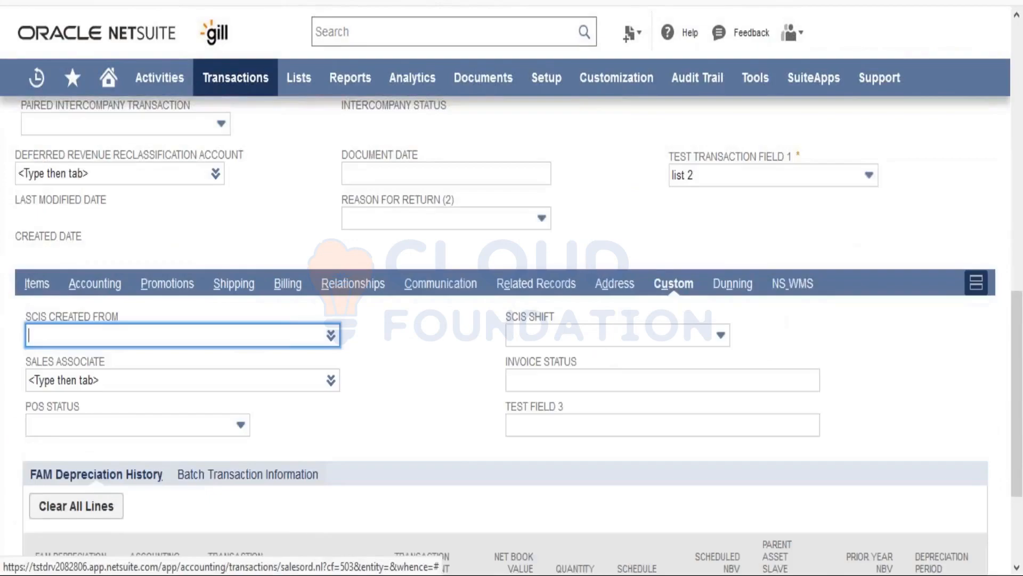
Enter the trial text ksjcw94509358 in Test Field 3 on the sales order and compare it with the SCIS Shift list field.
click(622, 422)
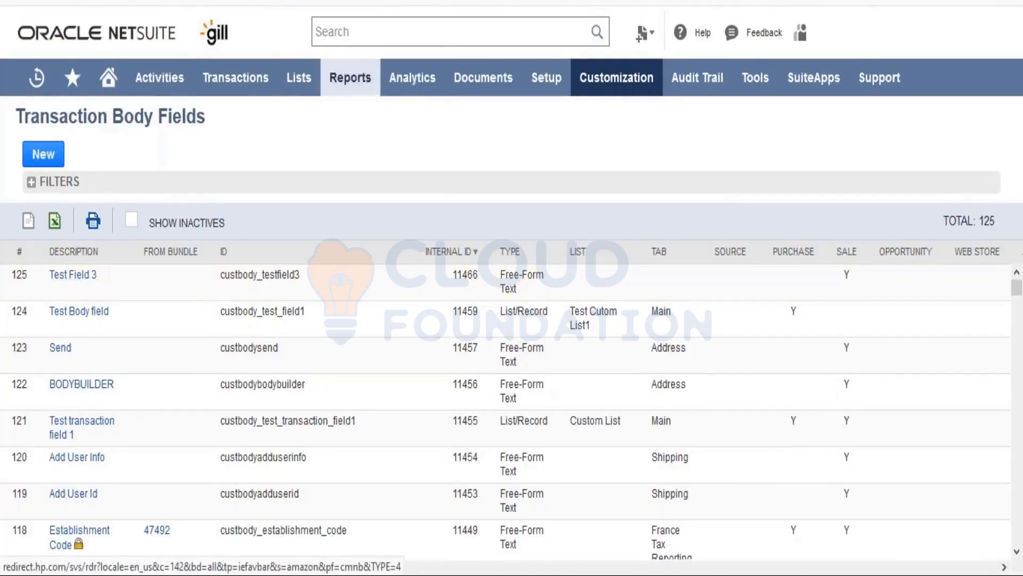
click(350, 78)
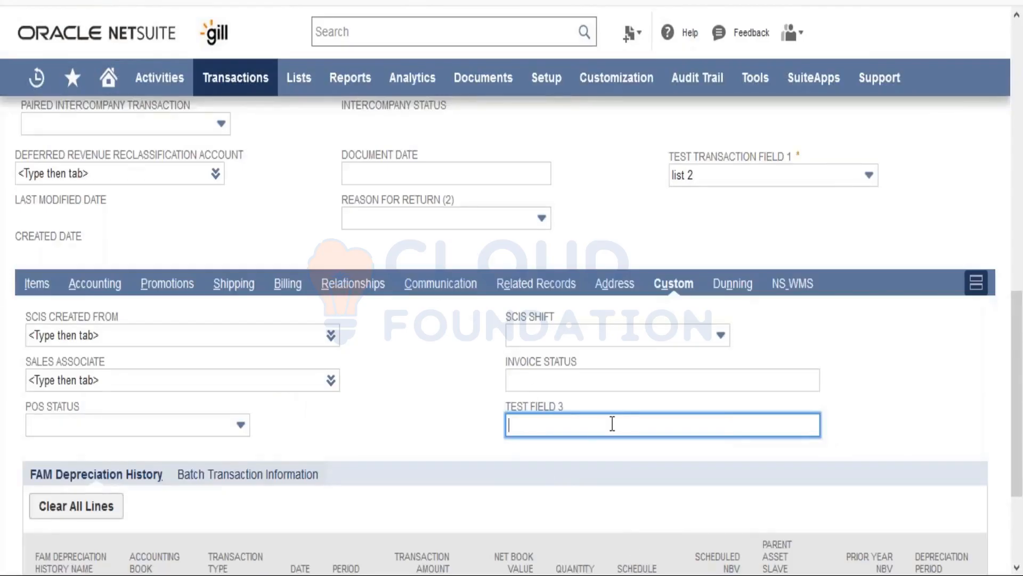
text(ksjcw94509358)
click(390, 432)
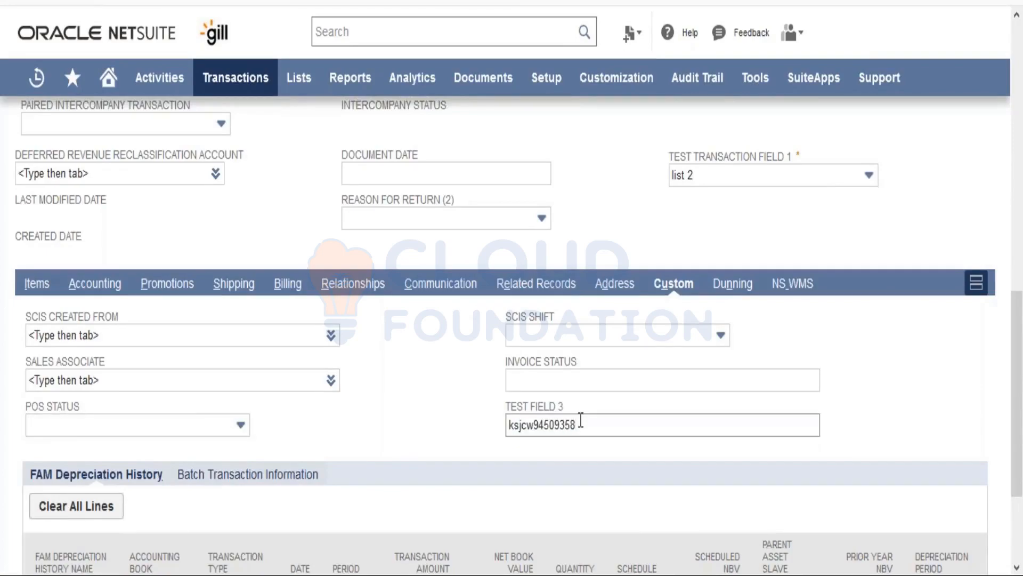
click(624, 349)
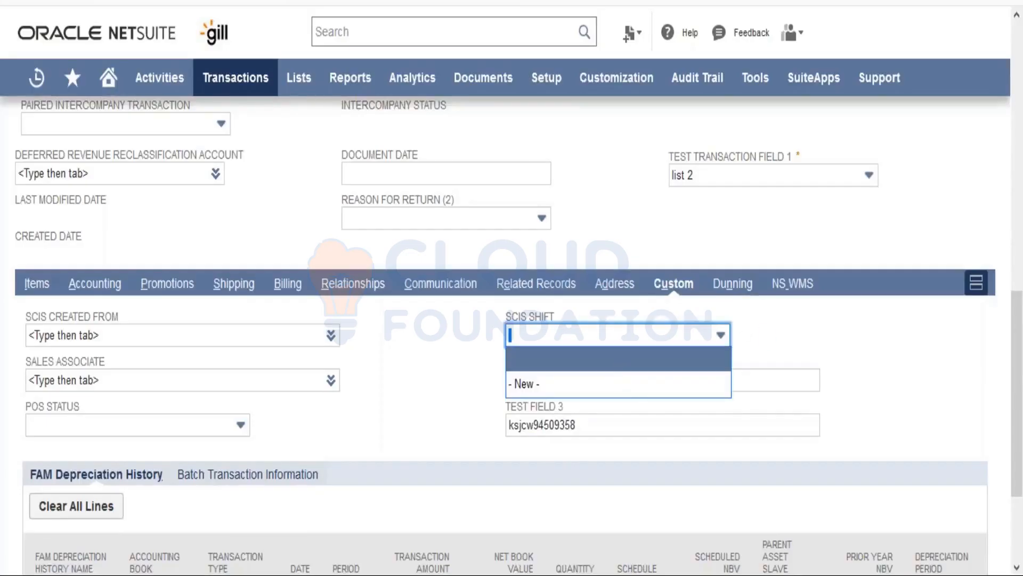
click(420, 424)
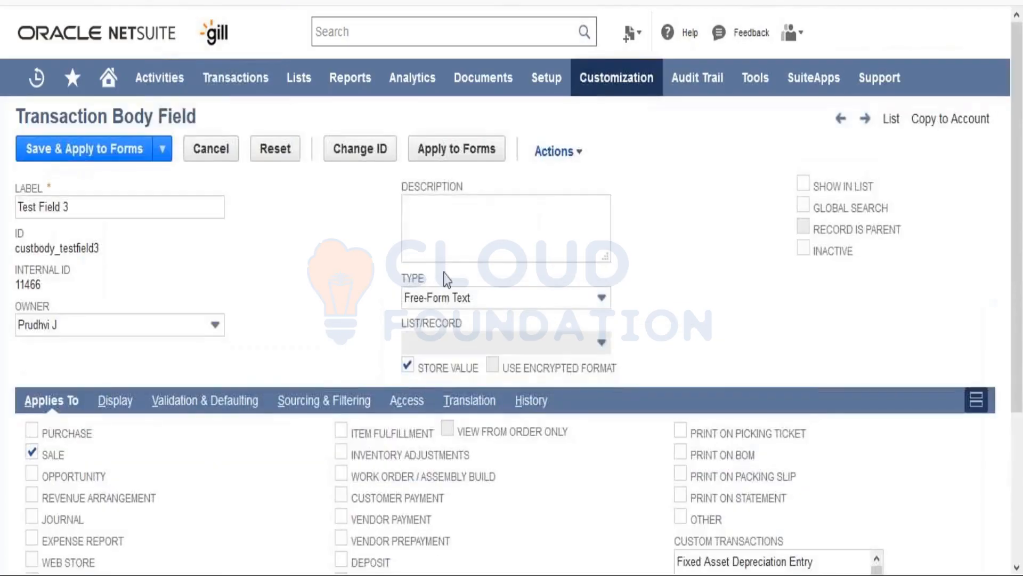
Change the Test Field 3 body field's type to List/Record and accept deleting its data in existing records.
click(462, 298)
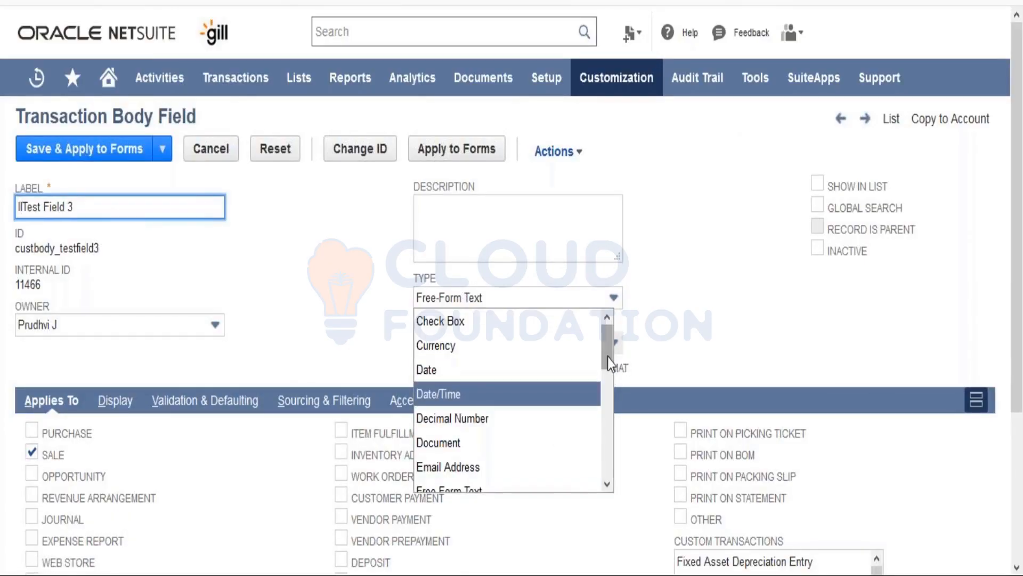
drag(607, 357, 609, 425)
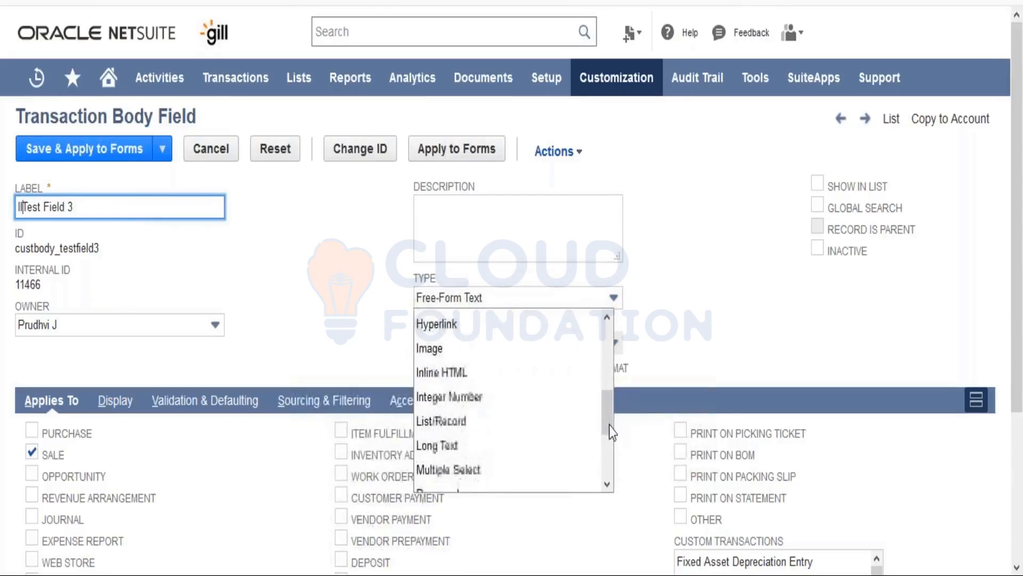
click(515, 410)
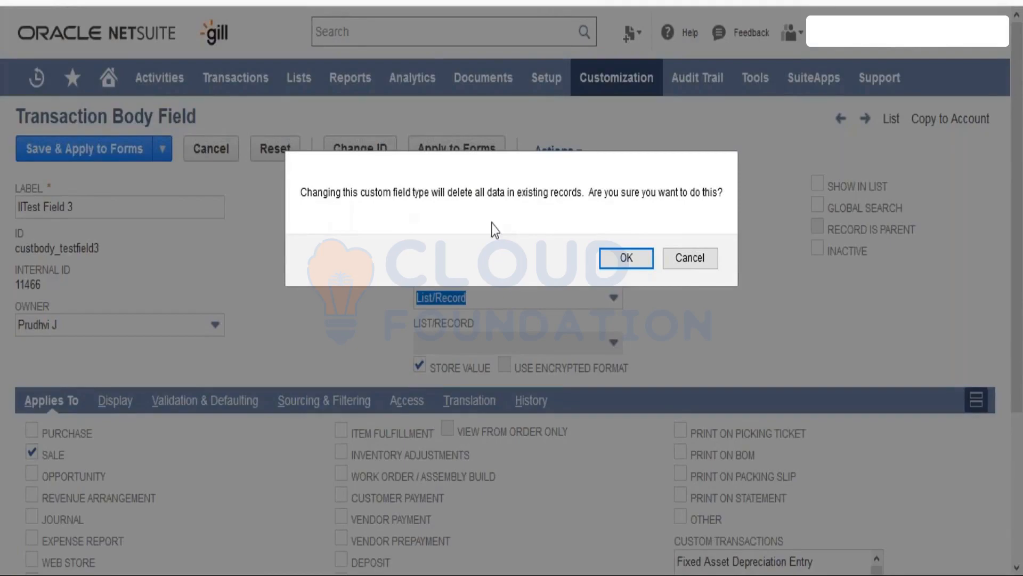
click(604, 261)
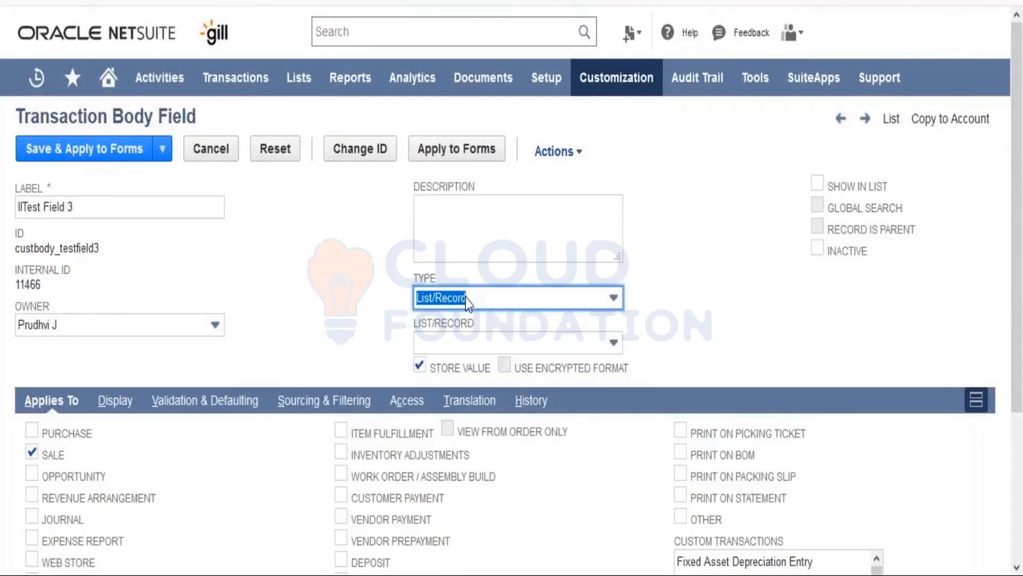
Set Test List 2 as the body field's list/record source and accept deleting its data in existing records.
click(467, 340)
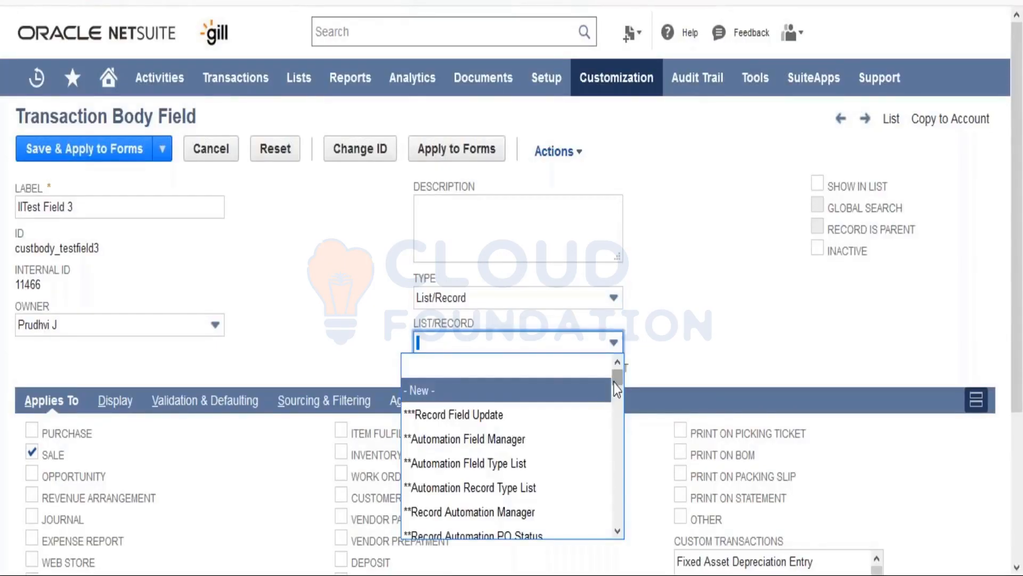
drag(616, 386, 618, 404)
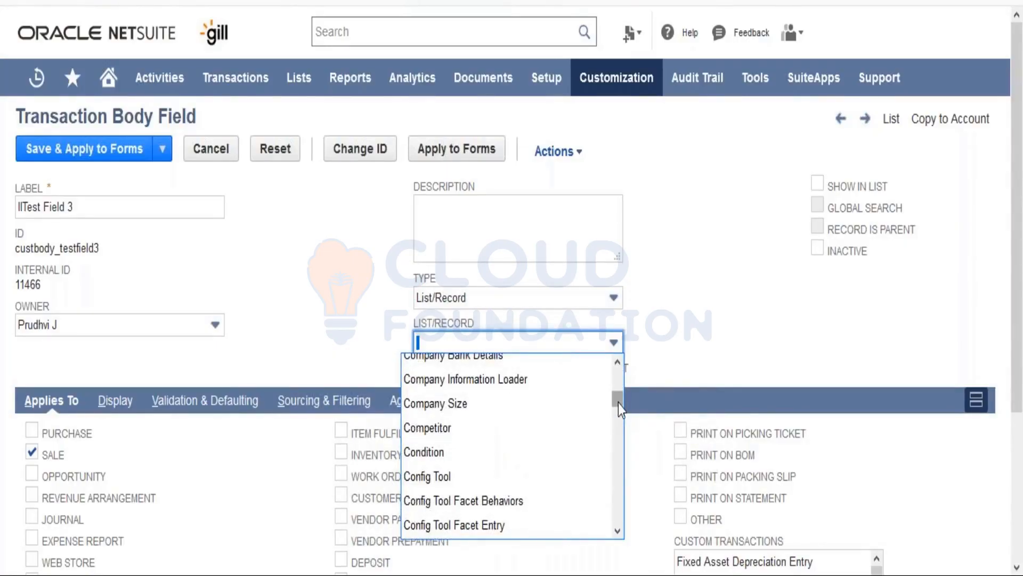
drag(618, 403, 620, 418)
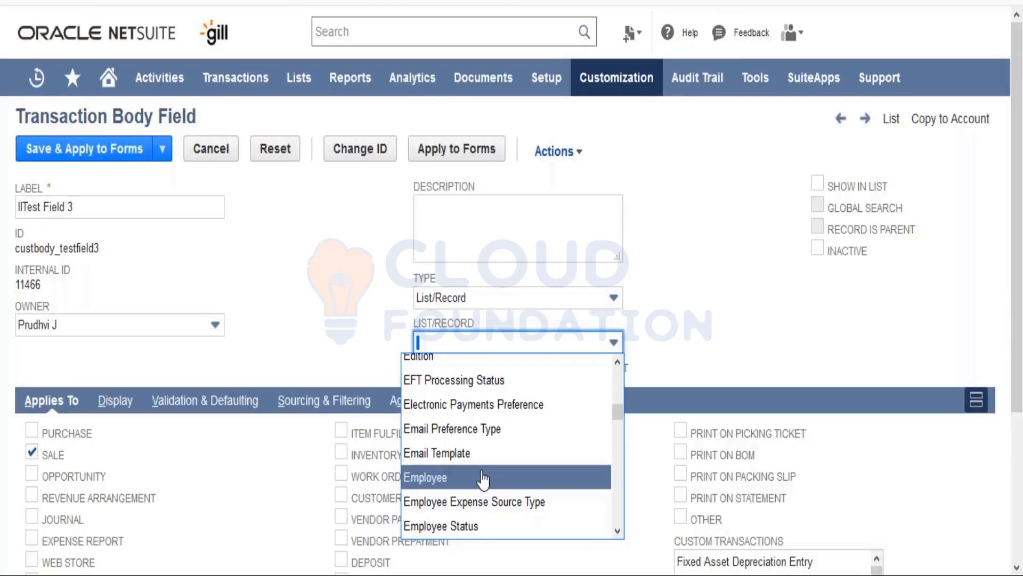
text(t)
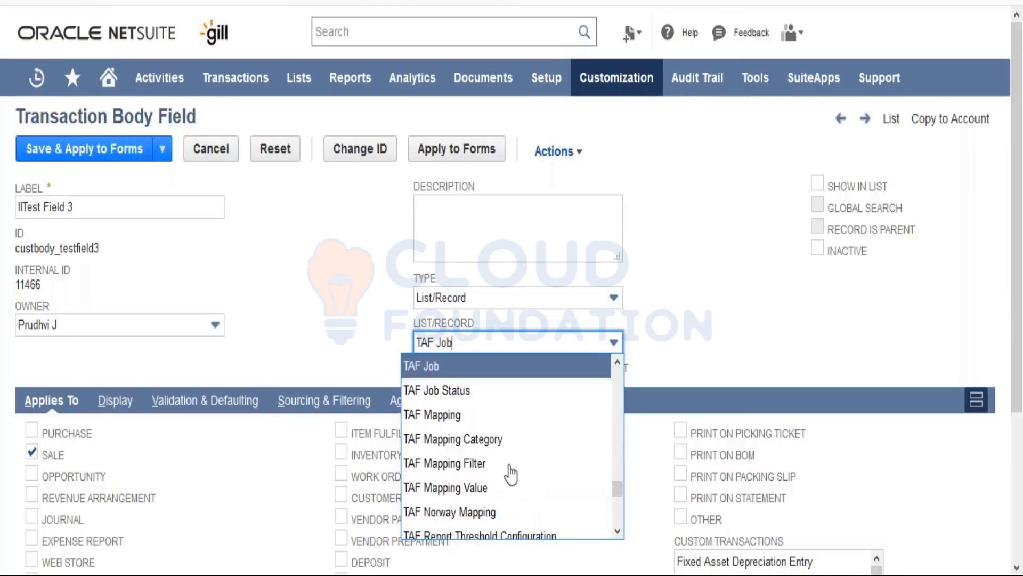
click(617, 532)
click(616, 532)
click(616, 532)
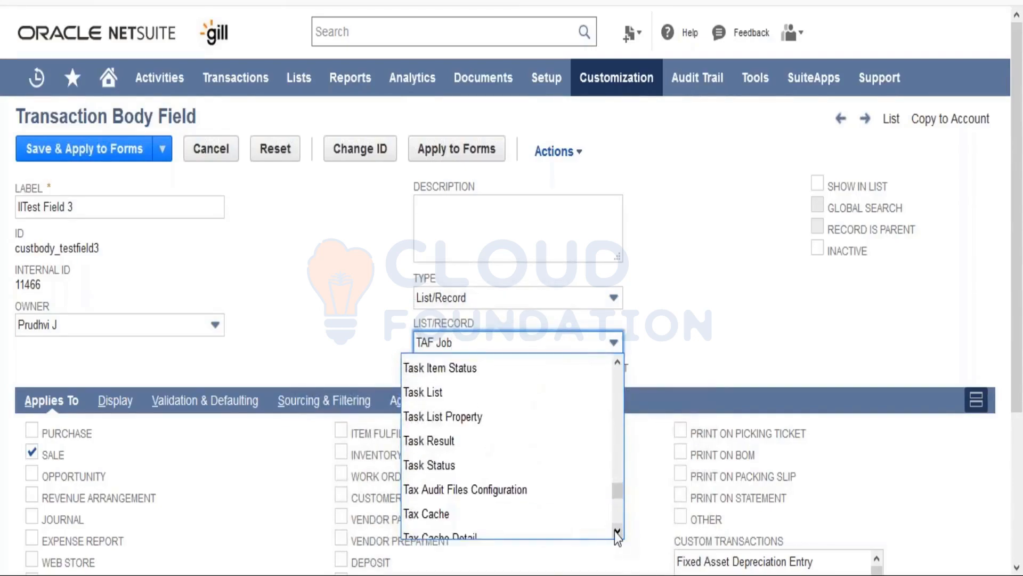
click(616, 532)
click(616, 532)
click(616, 532)
click(616, 532)
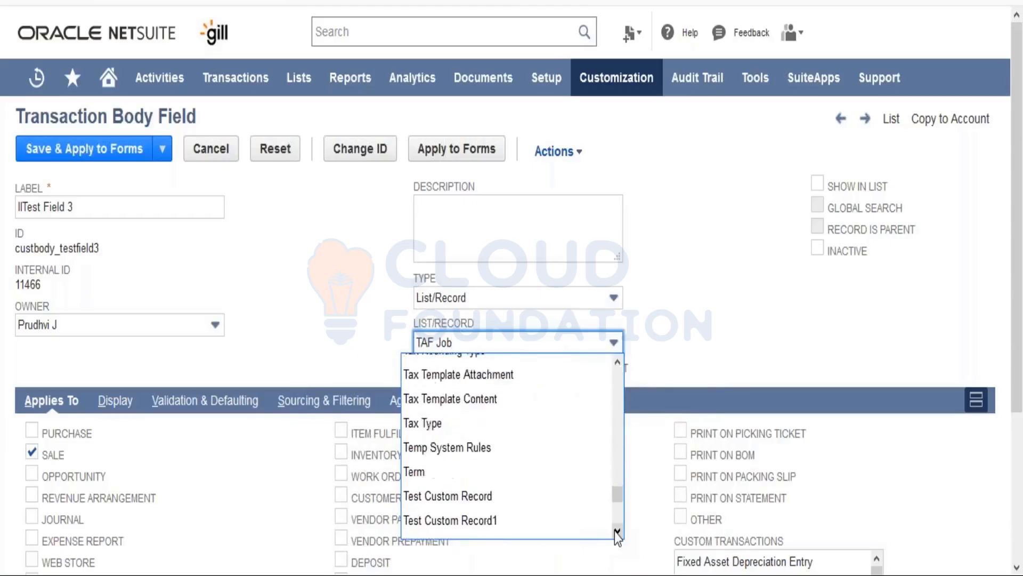
click(616, 532)
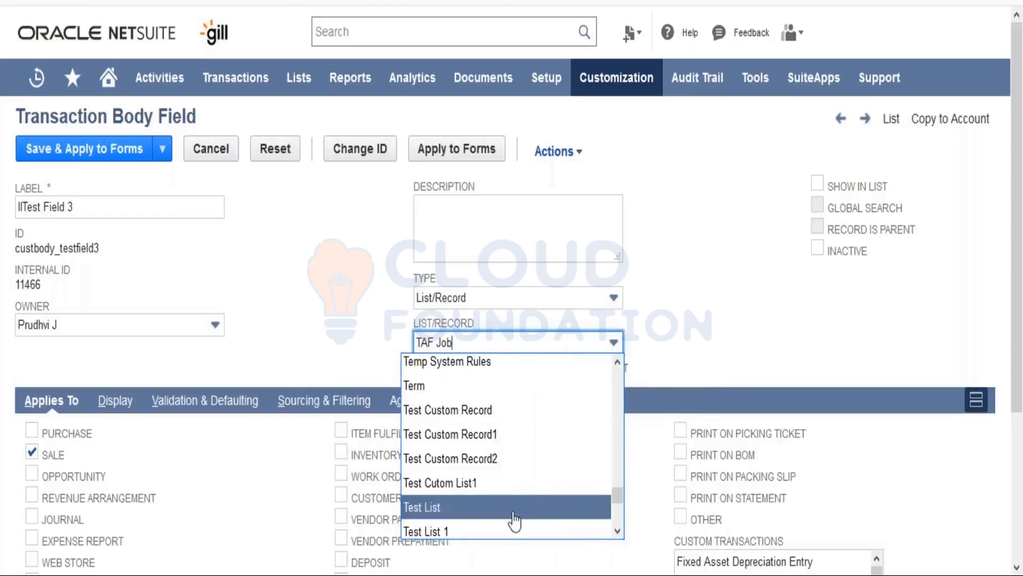
click(617, 531)
click(617, 532)
click(617, 532)
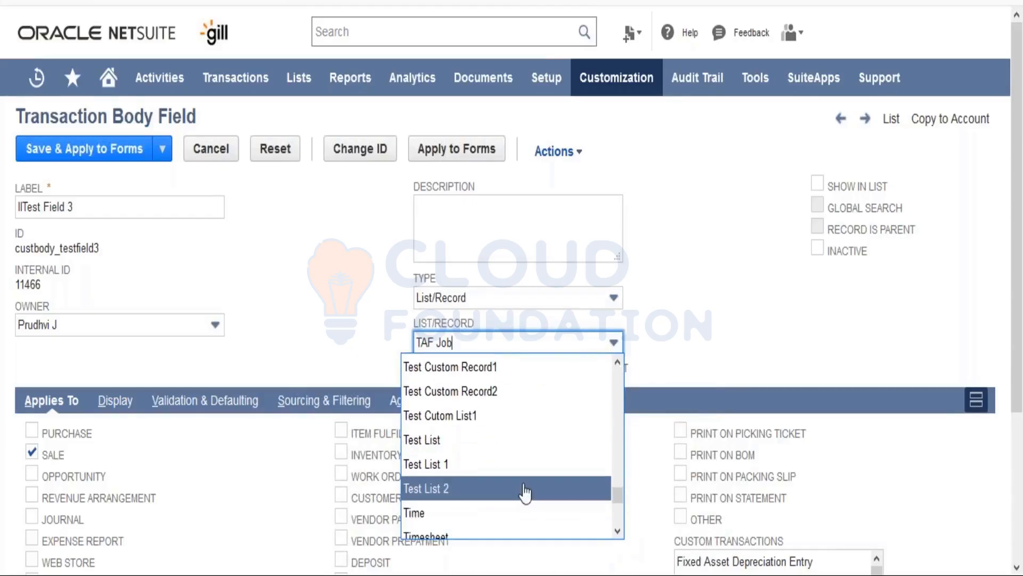
click(453, 490)
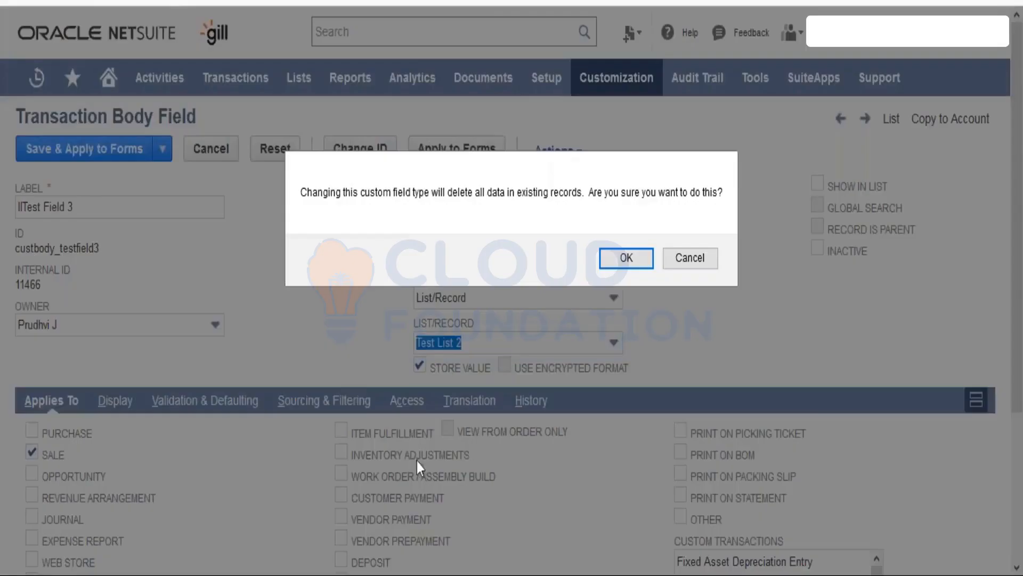
click(641, 257)
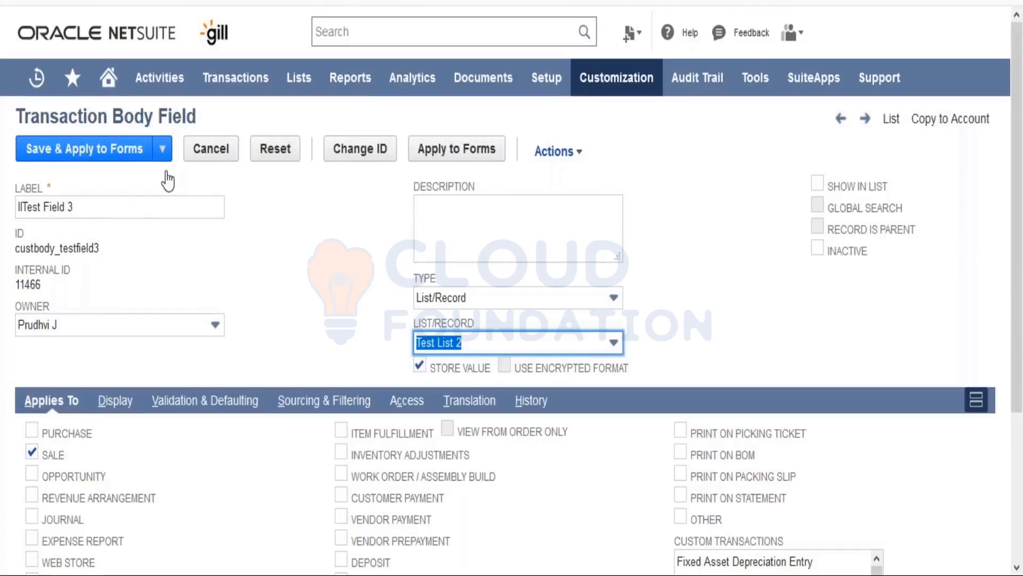
Save the changed body field with the plain Save option instead of Save & Apply to Forms.
click(336, 341)
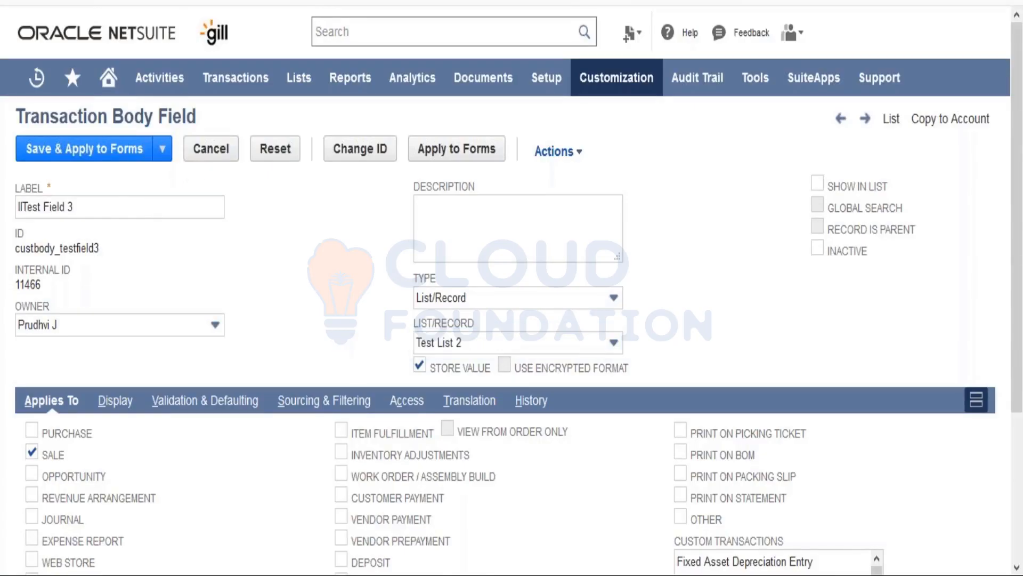
mouse_move(162, 149)
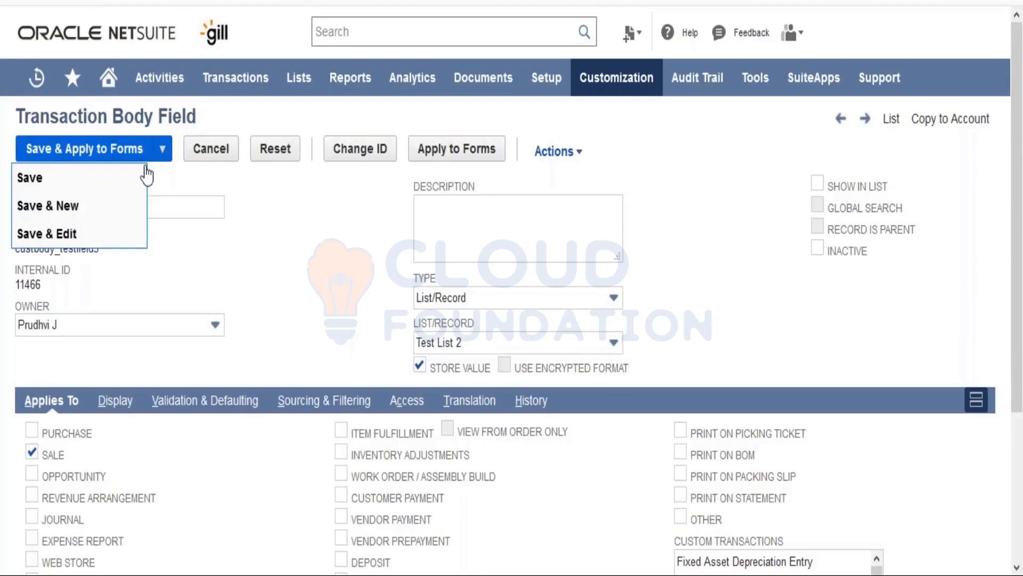
click(92, 186)
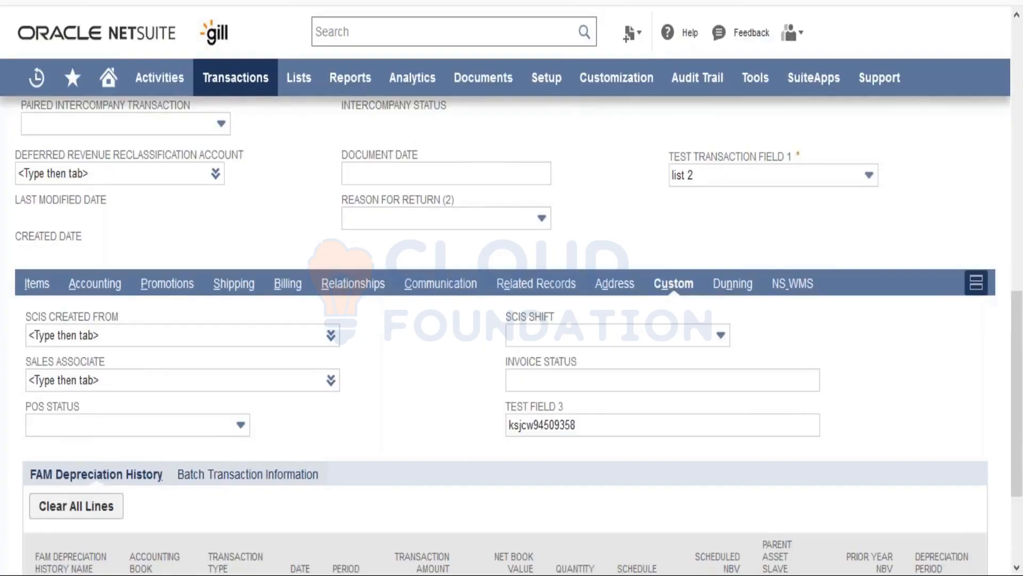
Reload the sales order, discarding its unsaved data, and examine the choices offered by Test Field 3 among the Custom fields.
key(F5)
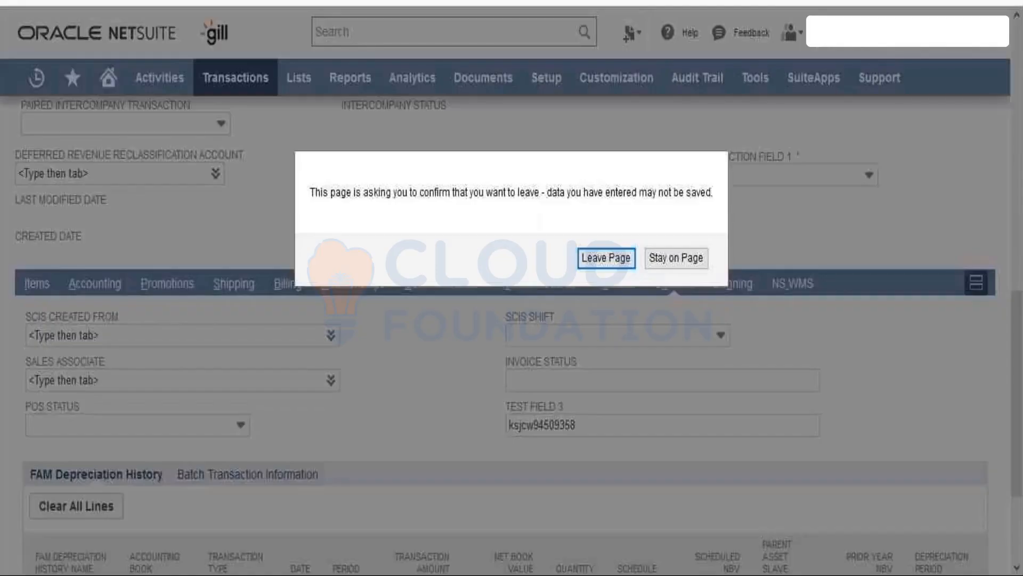
click(616, 262)
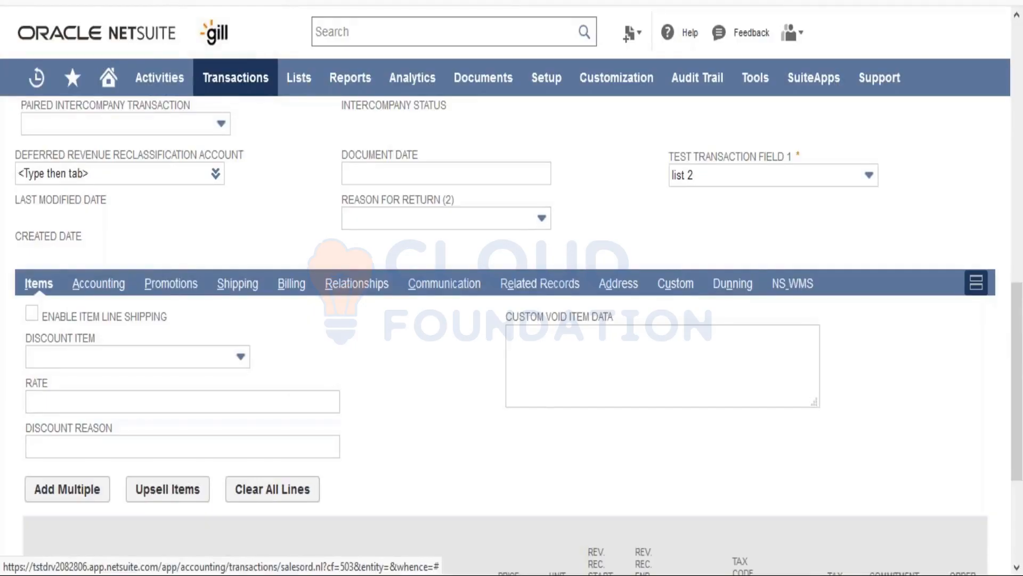
click(690, 285)
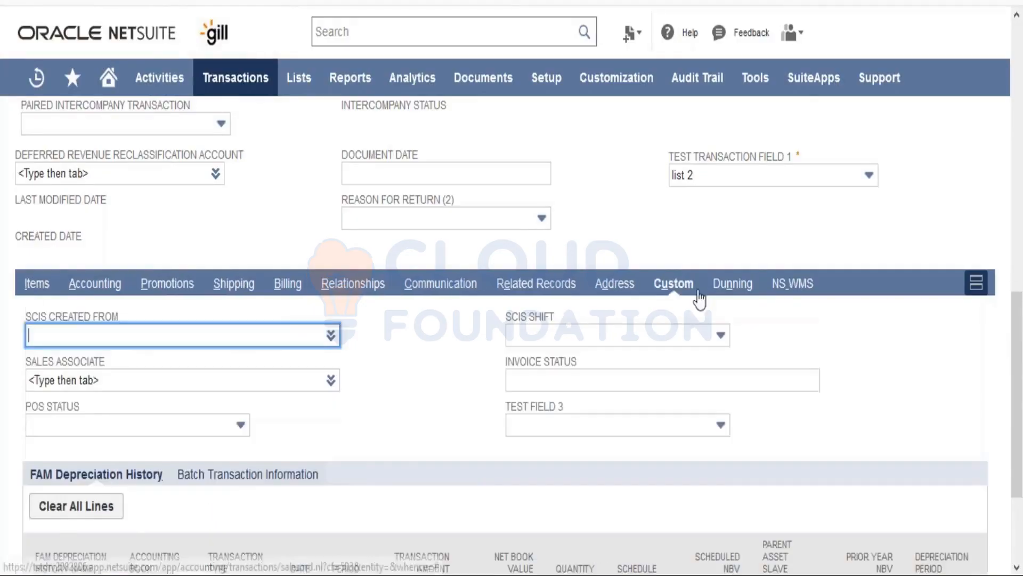
click(584, 431)
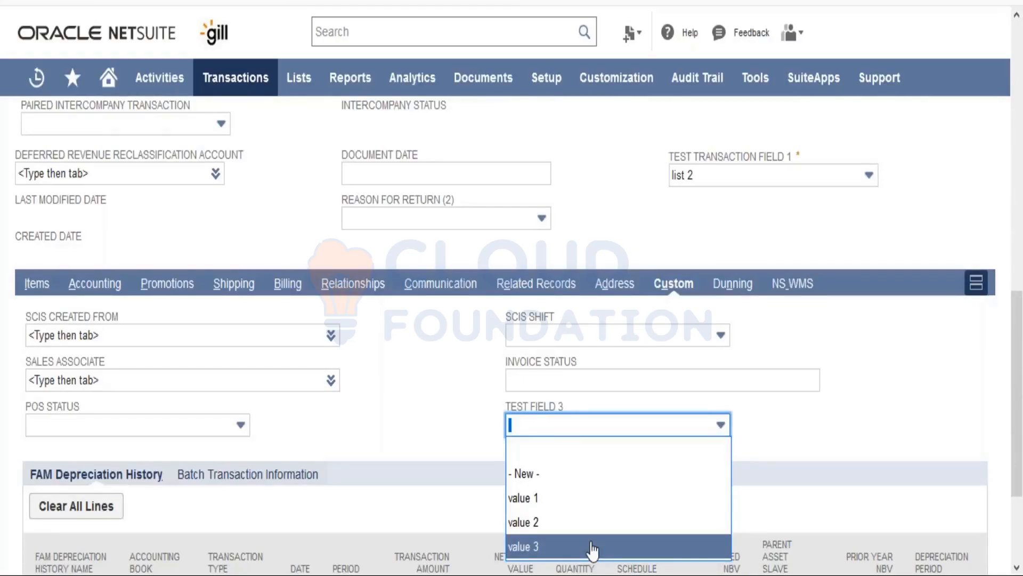
click(366, 410)
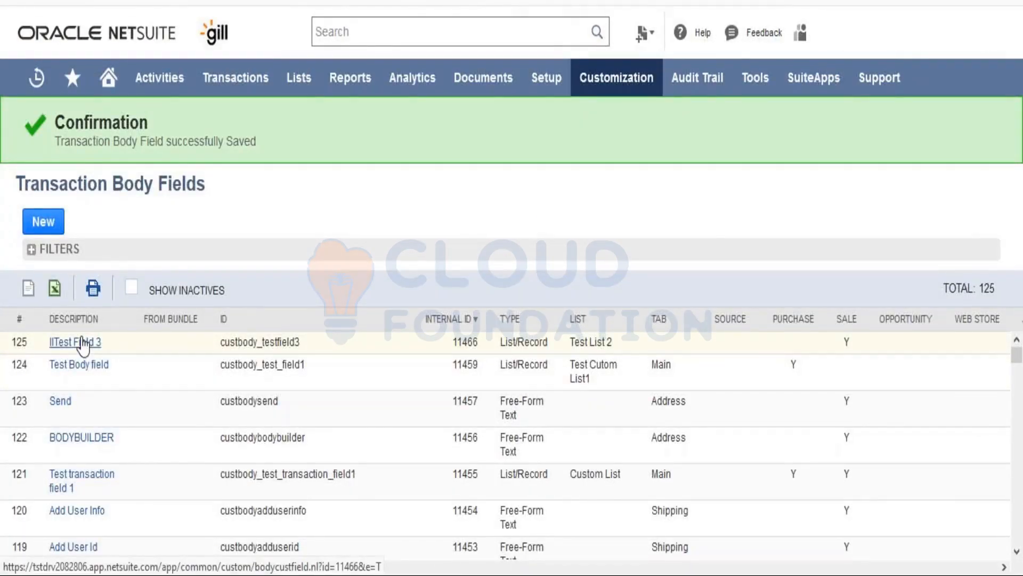
Open the custbody_testfield3 body field and correct its label to Test Field 3.
click(82, 342)
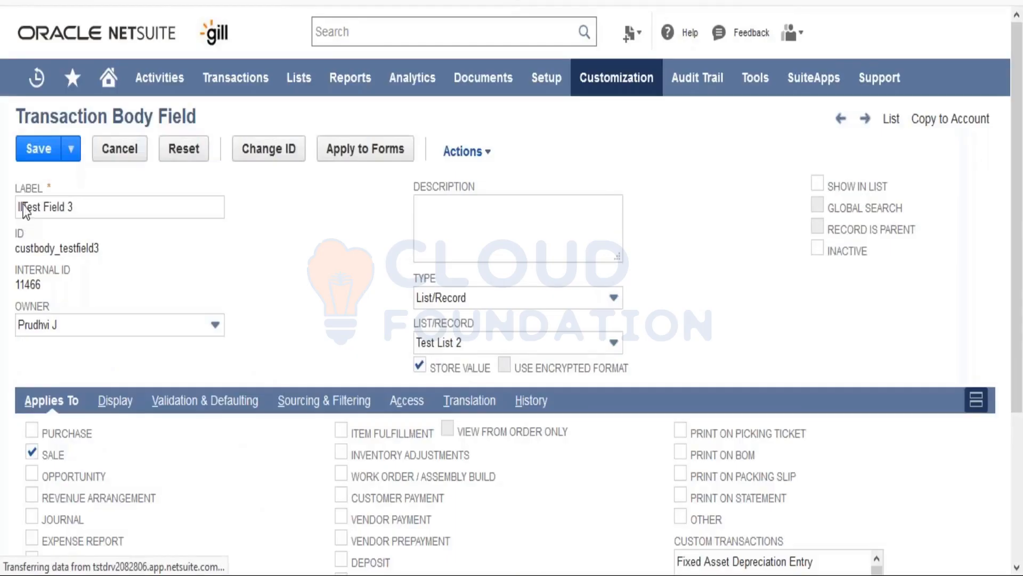
click(24, 209)
click(22, 207)
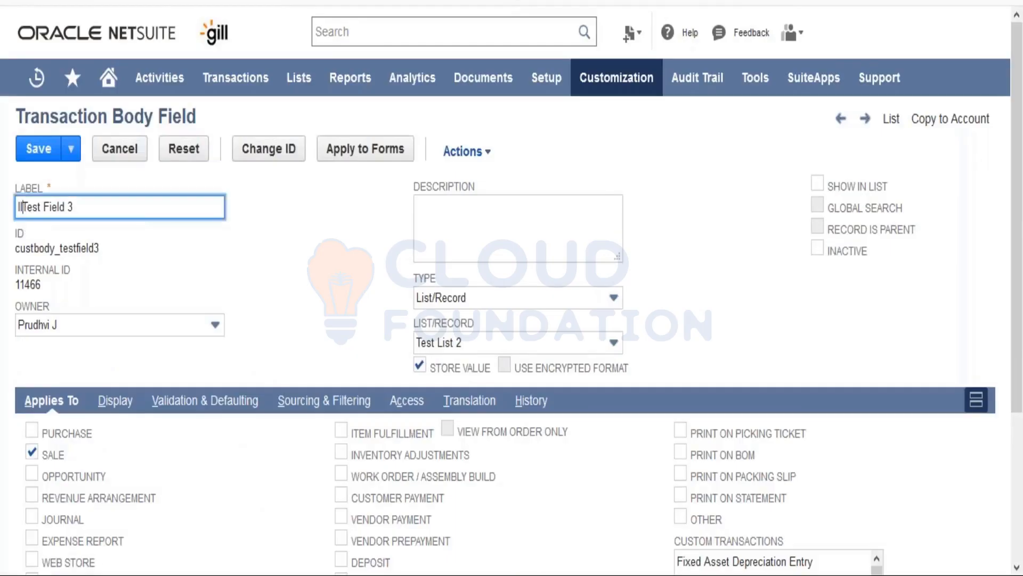
key(BackSpace)
key(BackSpace)
click(383, 247)
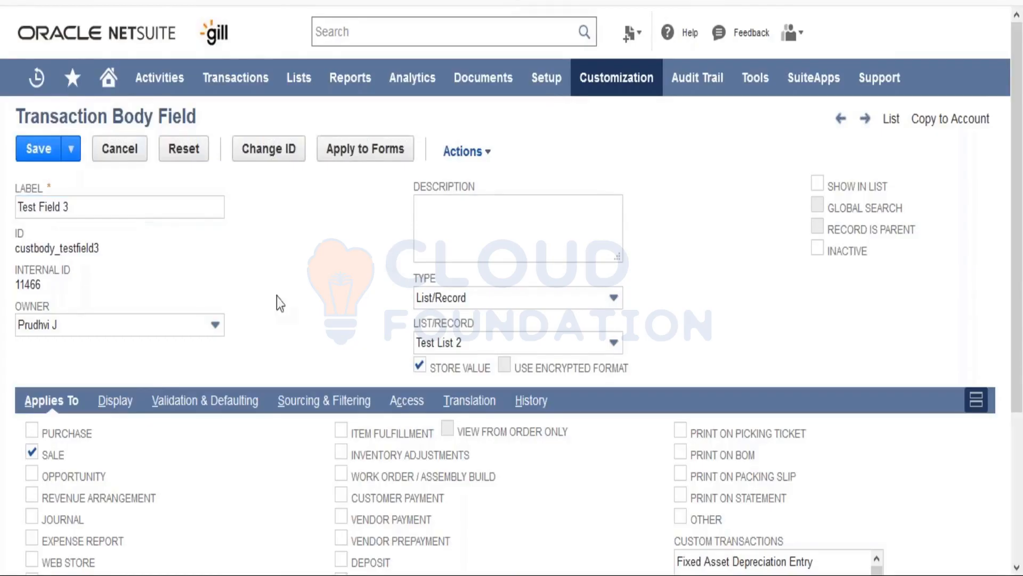
Set the body field's display subtab to Main and check the sales order's layout of body fields.
click(106, 408)
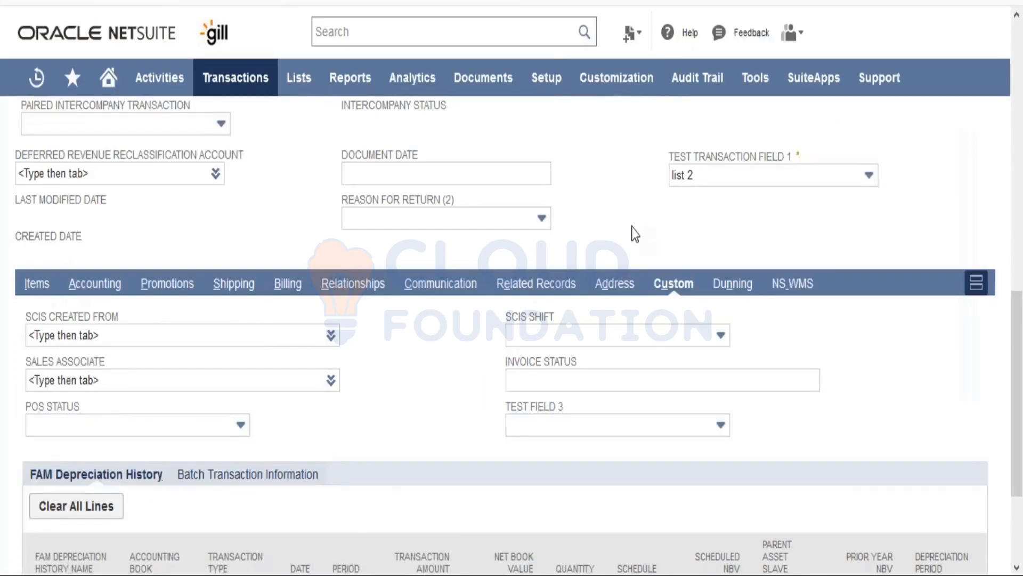
scroll(631, 227, up, 8)
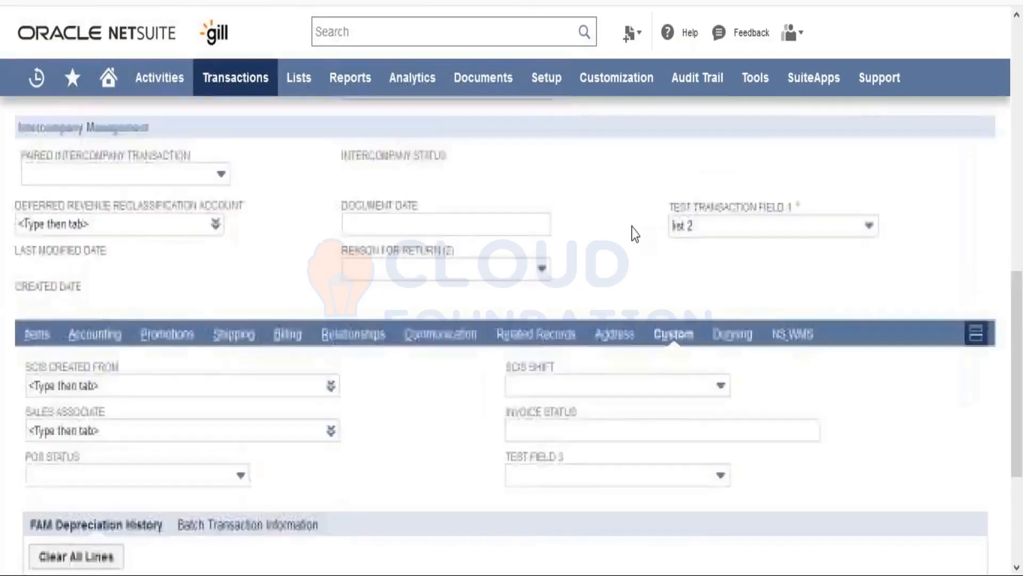
scroll(568, 231, up, 5)
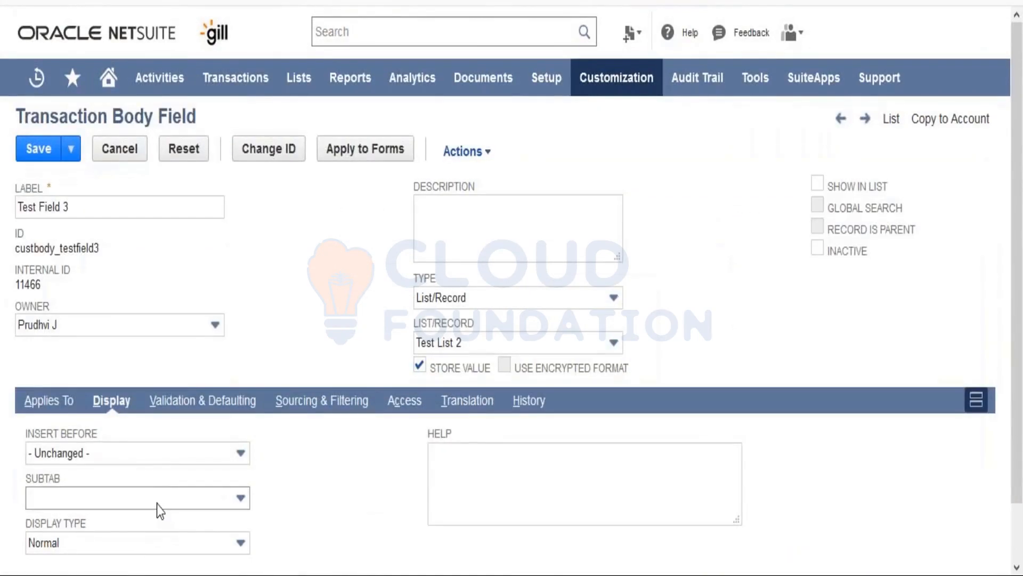
click(157, 504)
text(Main)
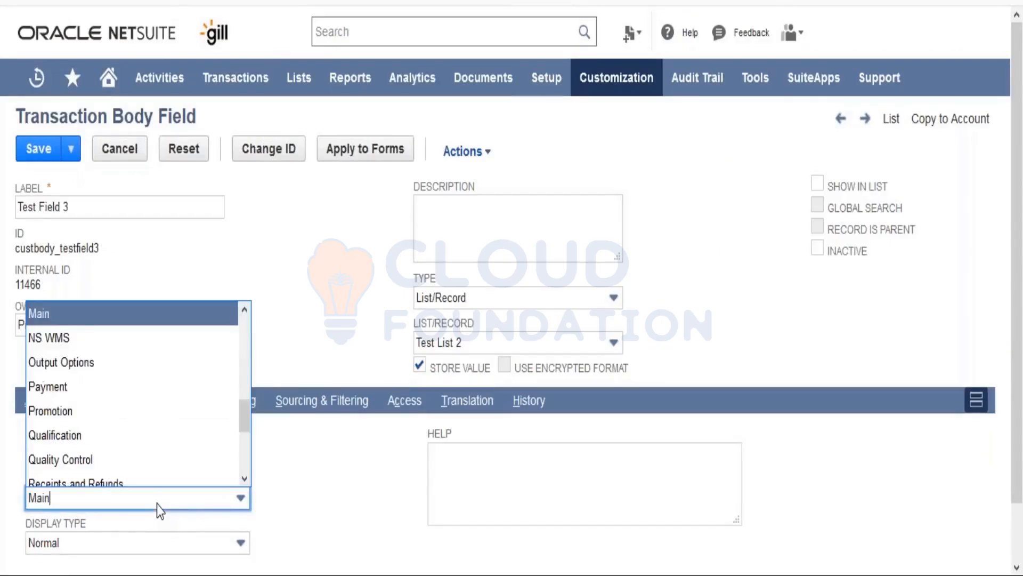
click(171, 315)
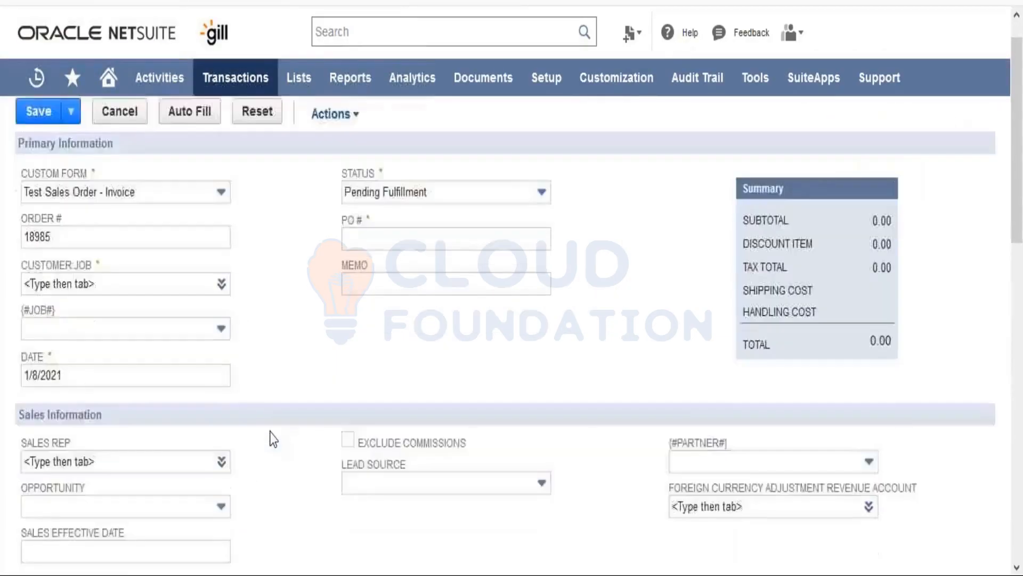
scroll(270, 433, down, 7)
scroll(271, 436, down, 6)
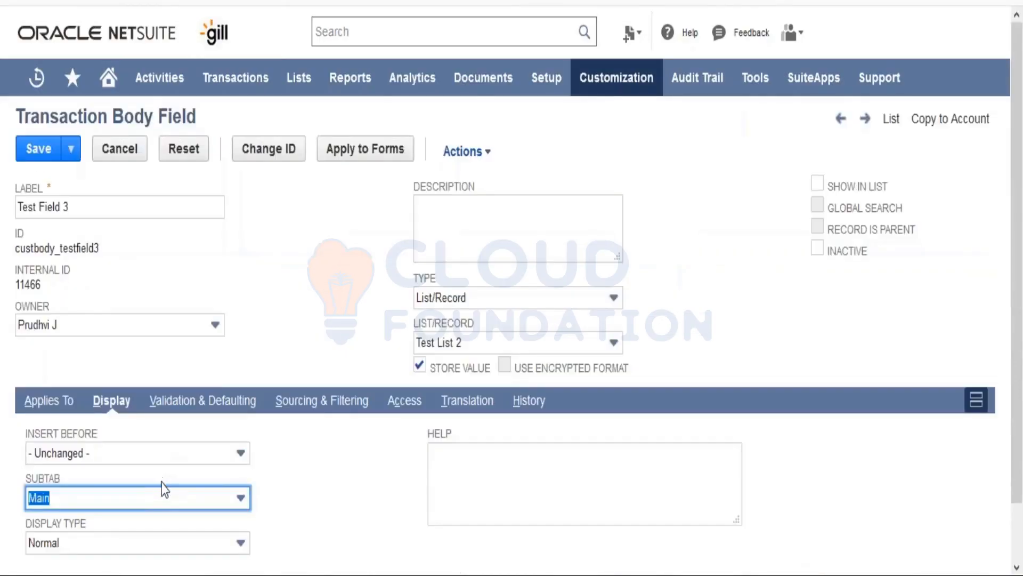
Try Accounting and Items as the body field's display subtab, and return it to Main.
click(162, 498)
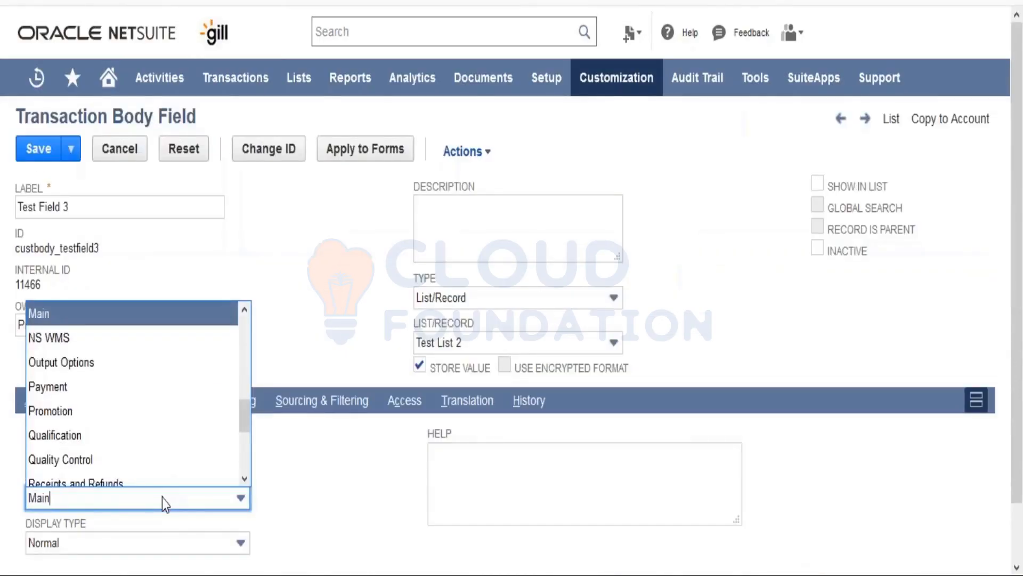
key(a)
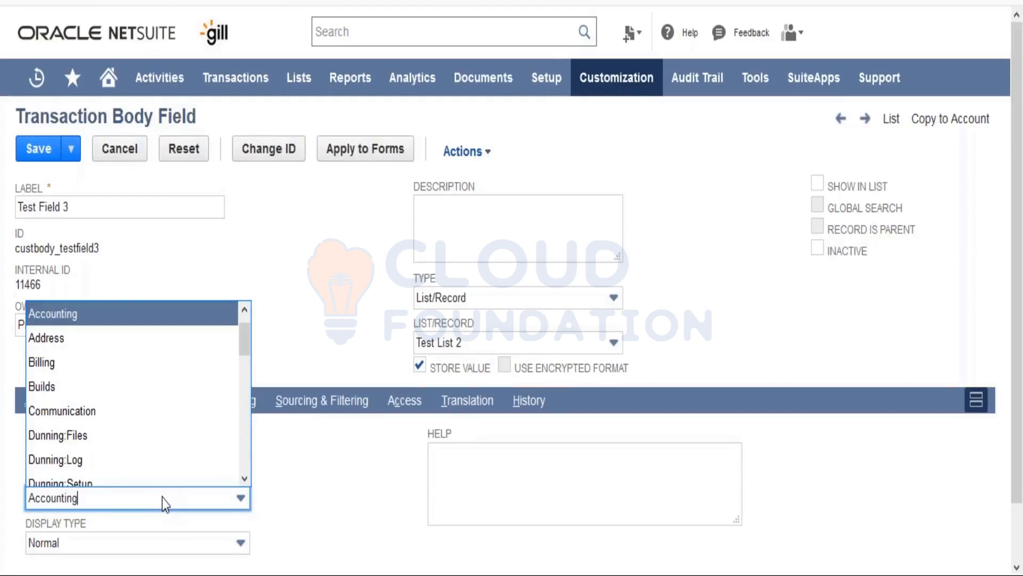
key(BackSpace)
key(BackSpace)
key(BackSpace)
key(BackSpace)
key(BackSpace)
key(BackSpace)
key(BackSpace)
key(BackSpace)
key(BackSpace)
key(BackSpace)
text(Items)
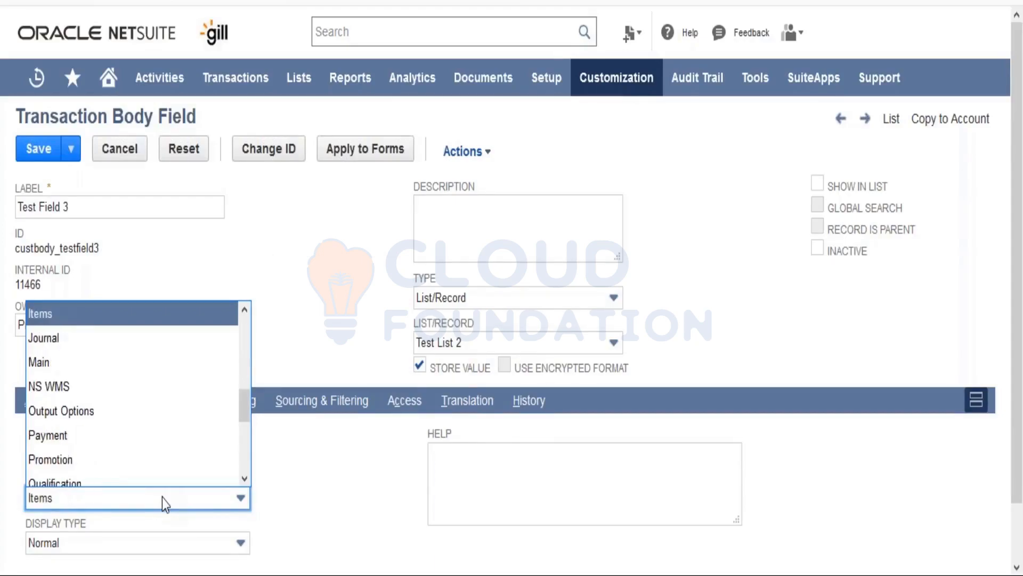
key(BackSpace)
key(BackSpace)
key(BackSpace)
key(BackSpace)
key(BackSpace)
text(Main)
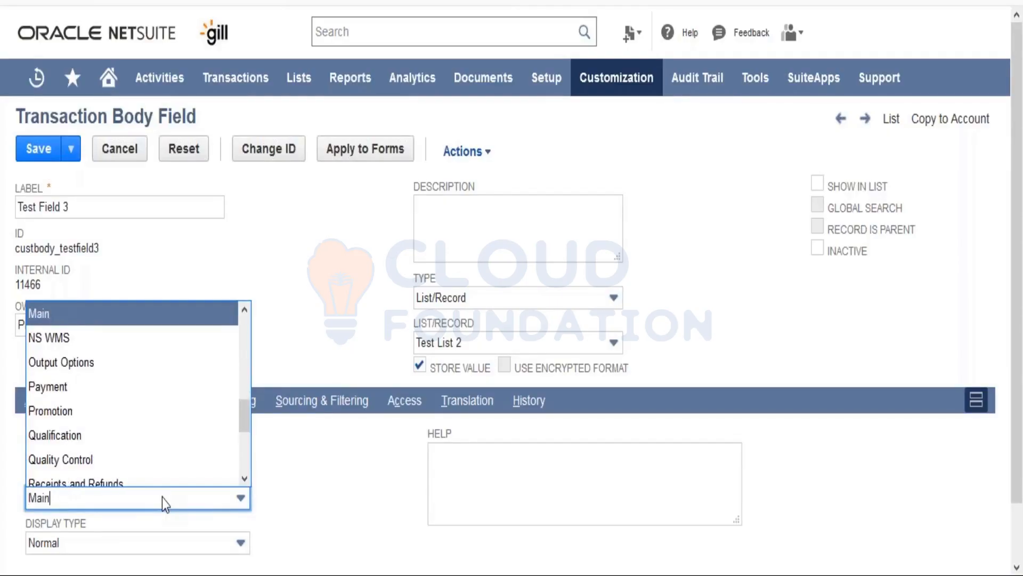
key(Tab)
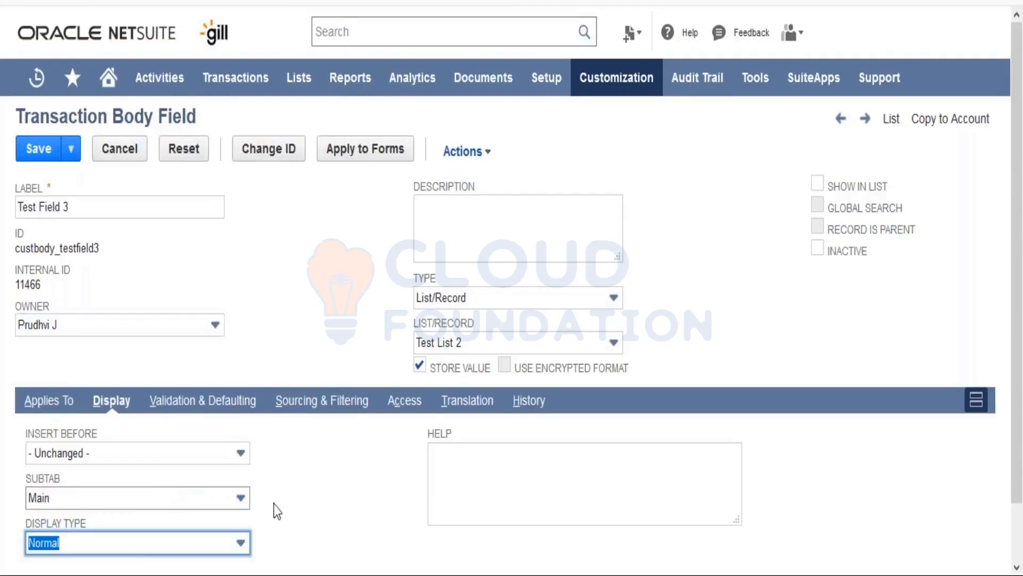
Examine the display type options available for the body field without changing the selection.
click(172, 542)
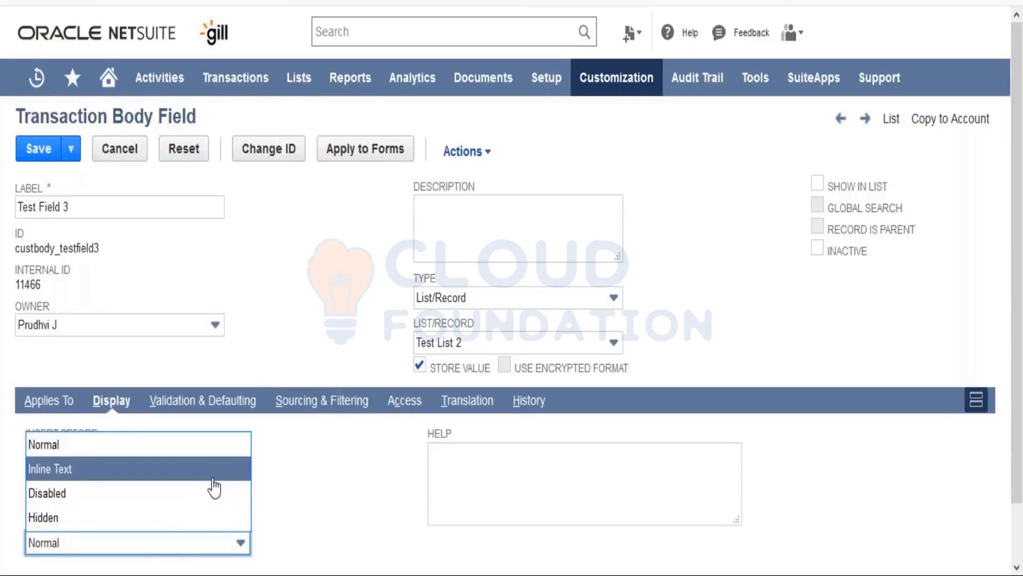
click(506, 371)
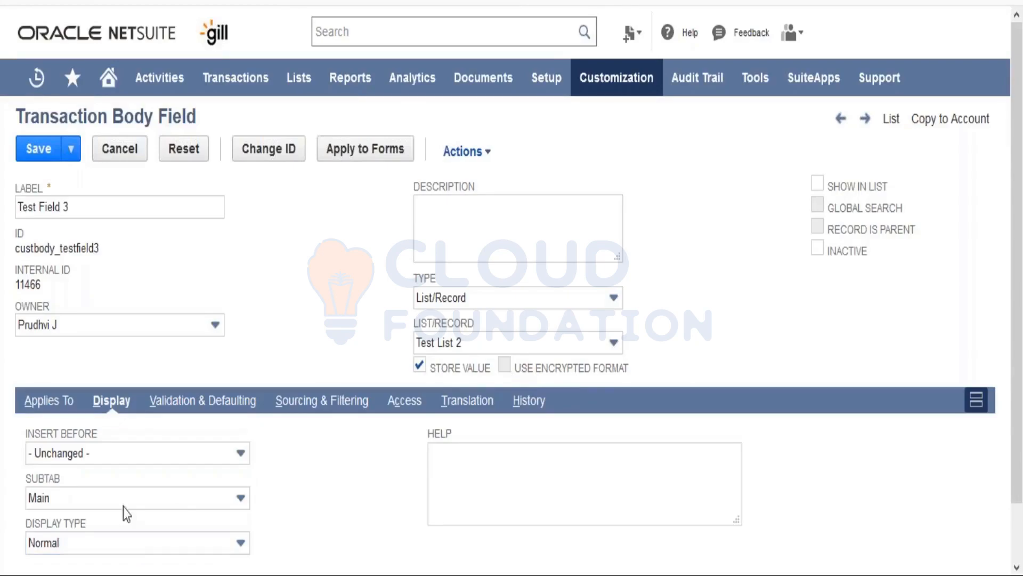
click(123, 553)
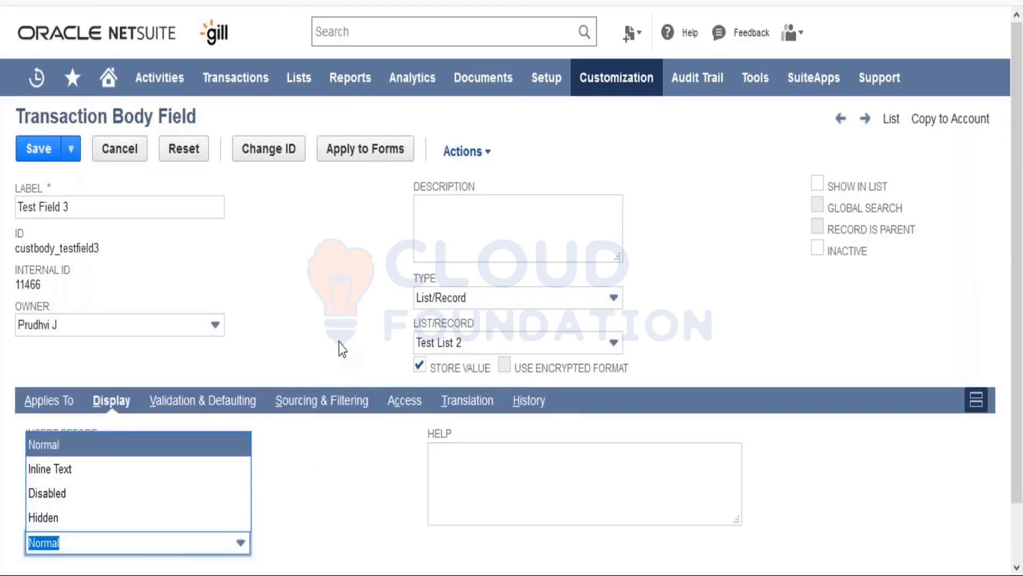
click(296, 330)
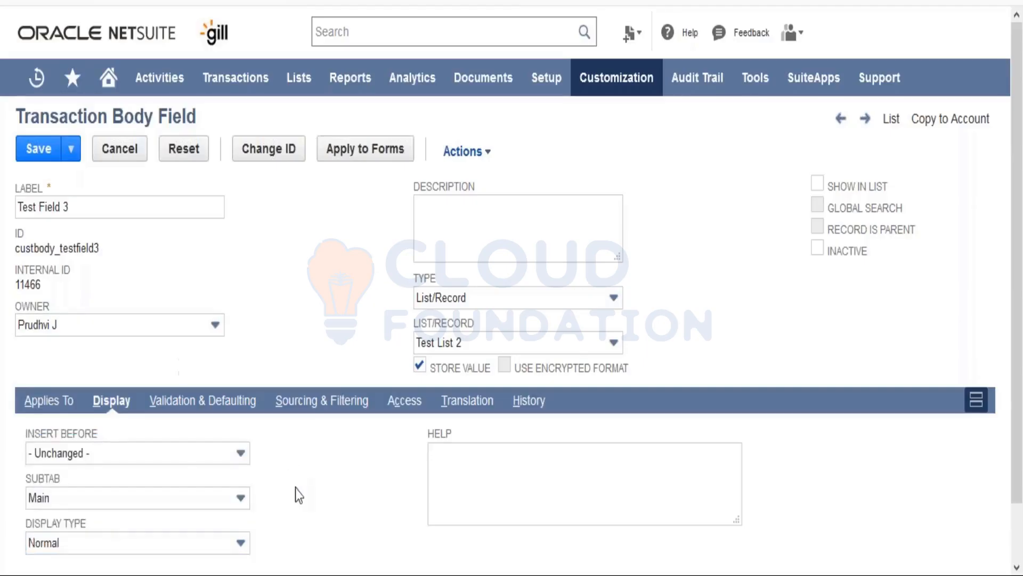
Save the body field and reload the sales order, discarding its unsaved data.
click(40, 151)
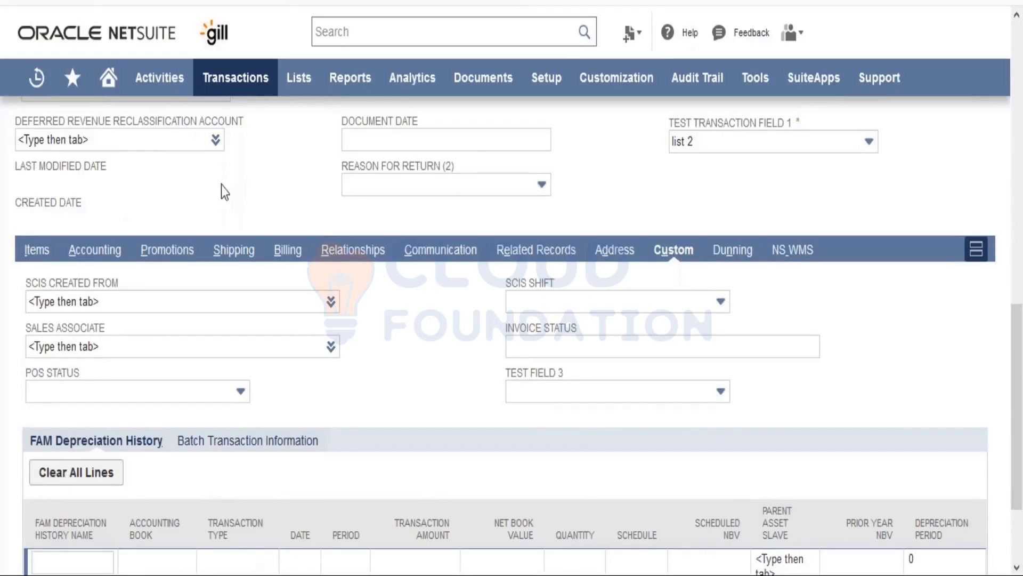
key(F5)
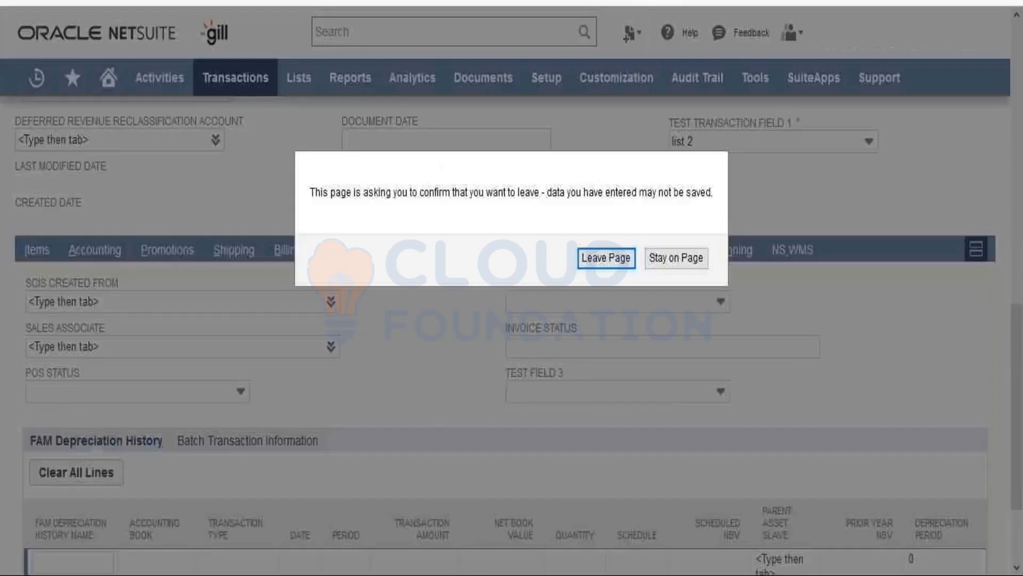
click(628, 267)
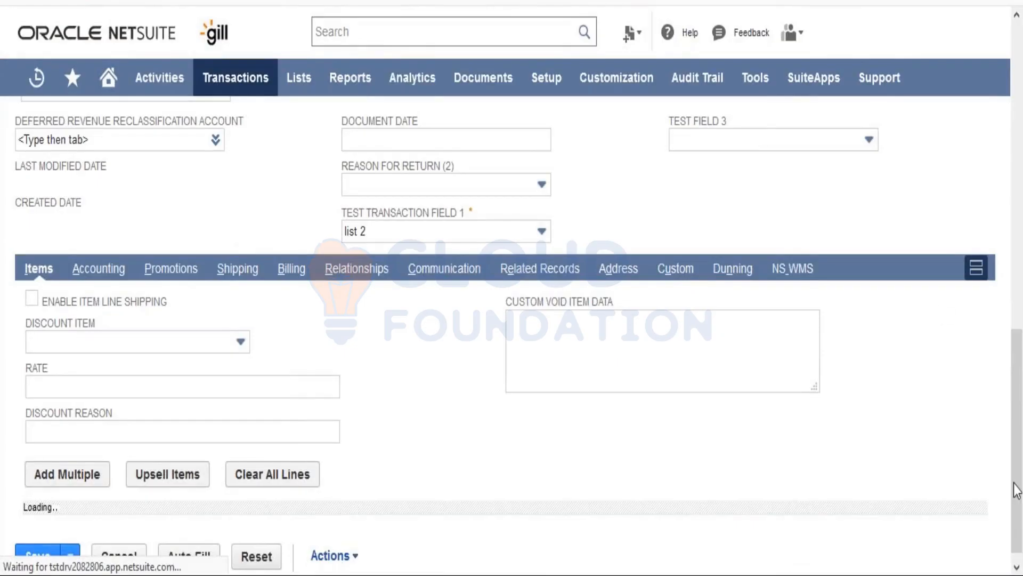
Examine the choices offered by Test Field 3 in the main body of the sales order.
scroll(1016, 489, up, 5)
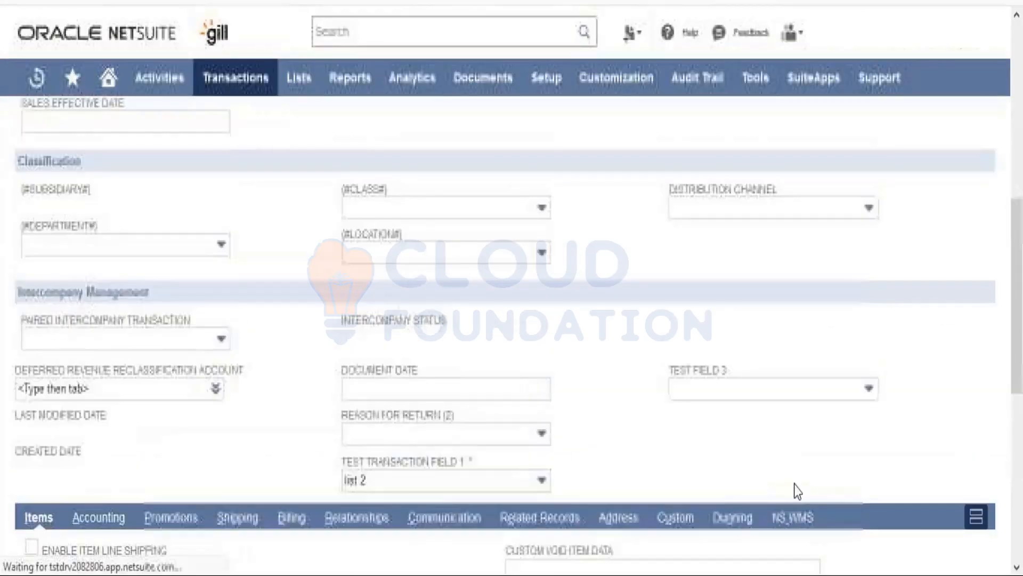
click(780, 404)
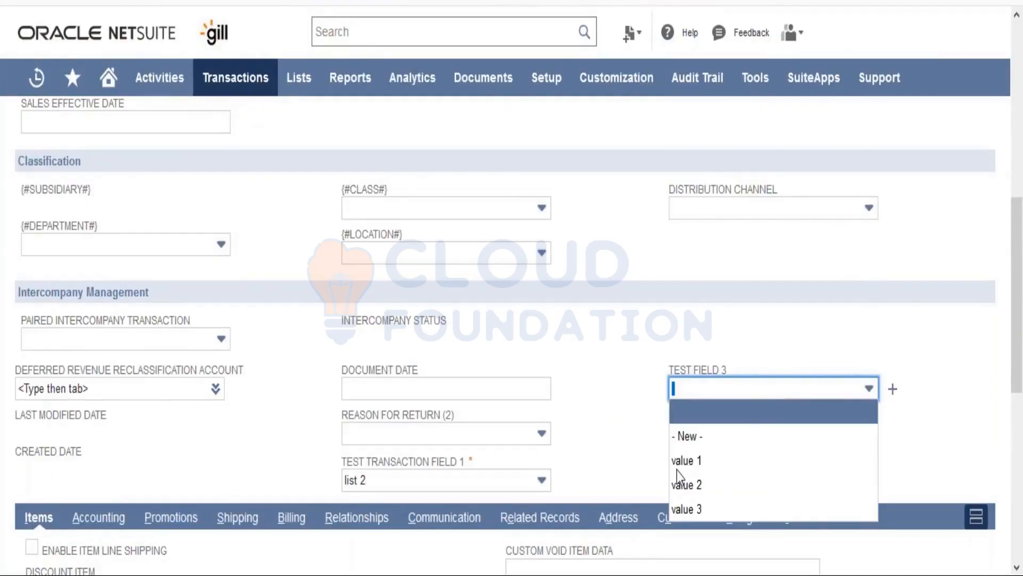
click(640, 433)
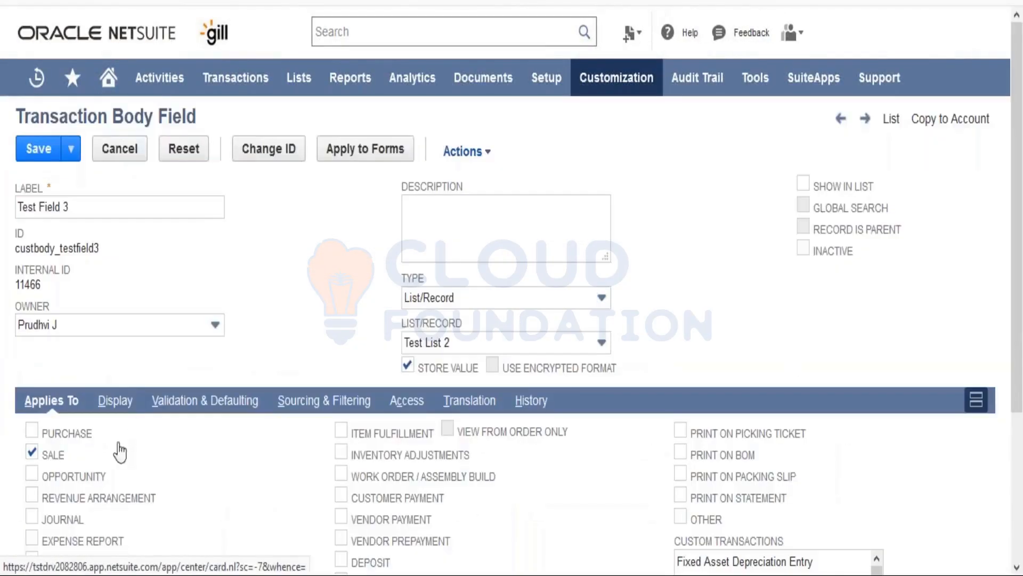
Inspect the body field's Help setting and the field help shown for Test Field 3 on the sales order.
click(120, 410)
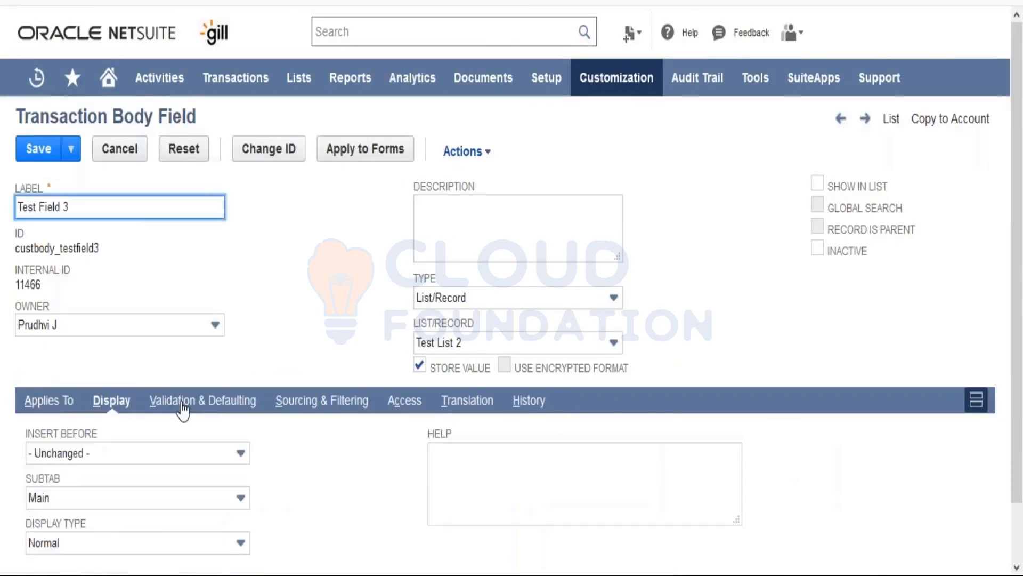
click(526, 491)
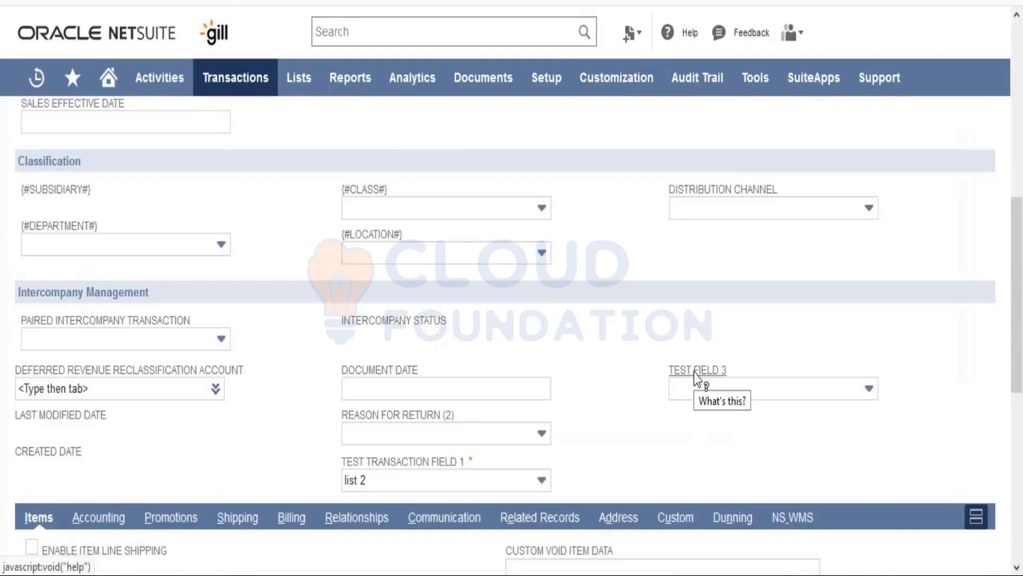
click(694, 372)
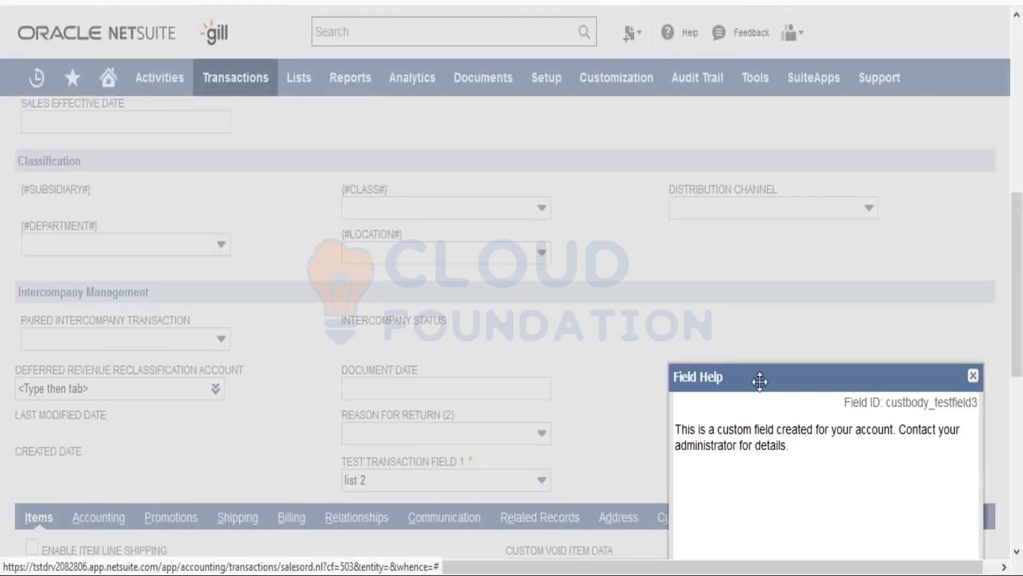
drag(753, 373, 607, 271)
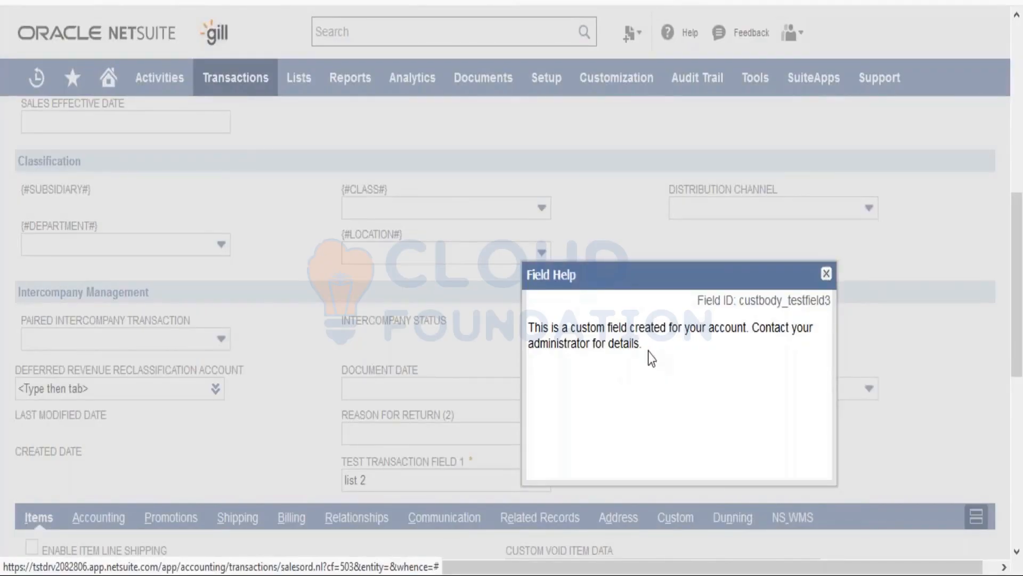
click(826, 273)
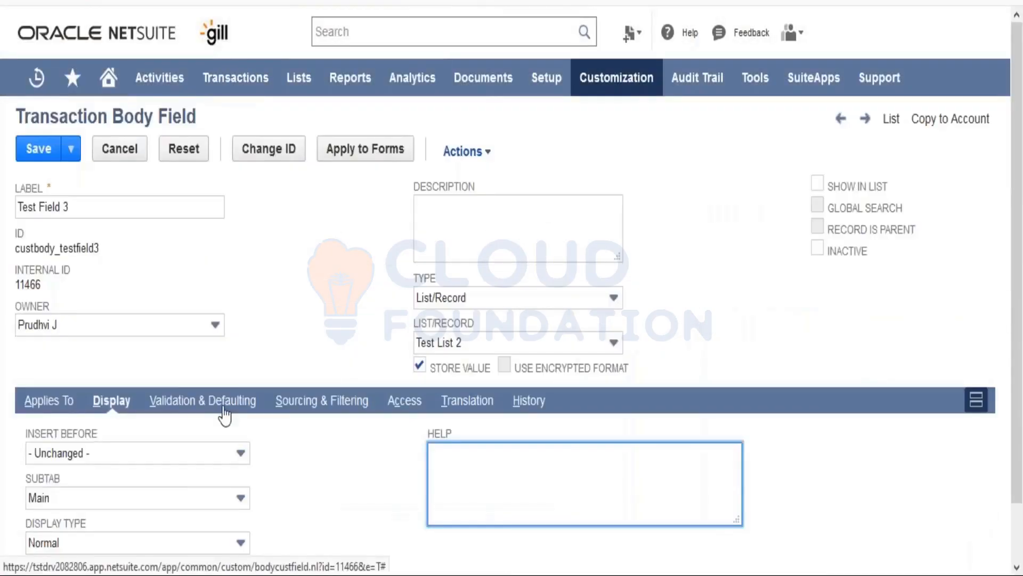
Set value 2 as the body field's default selection in its validation and defaulting settings.
click(223, 407)
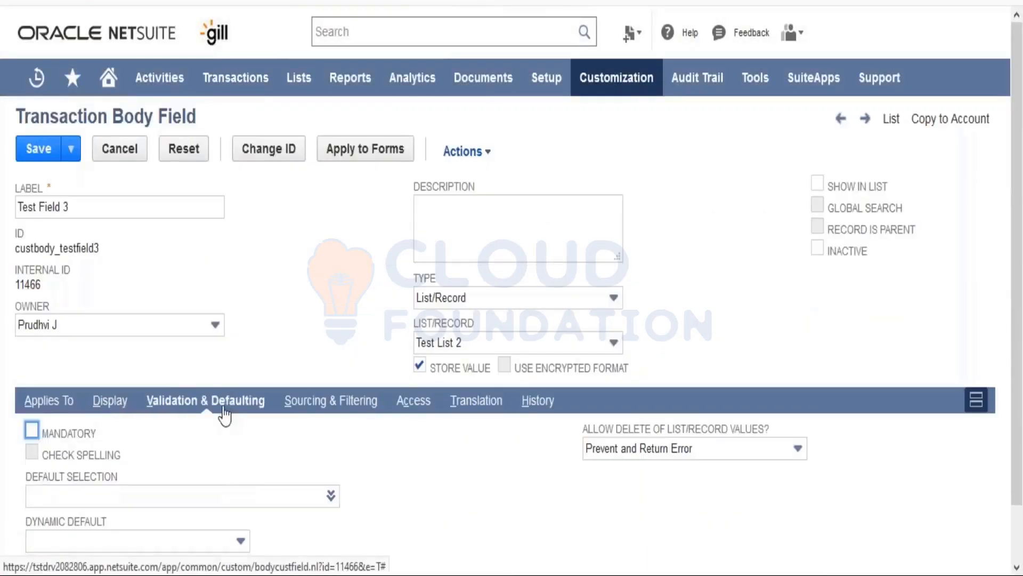
click(308, 333)
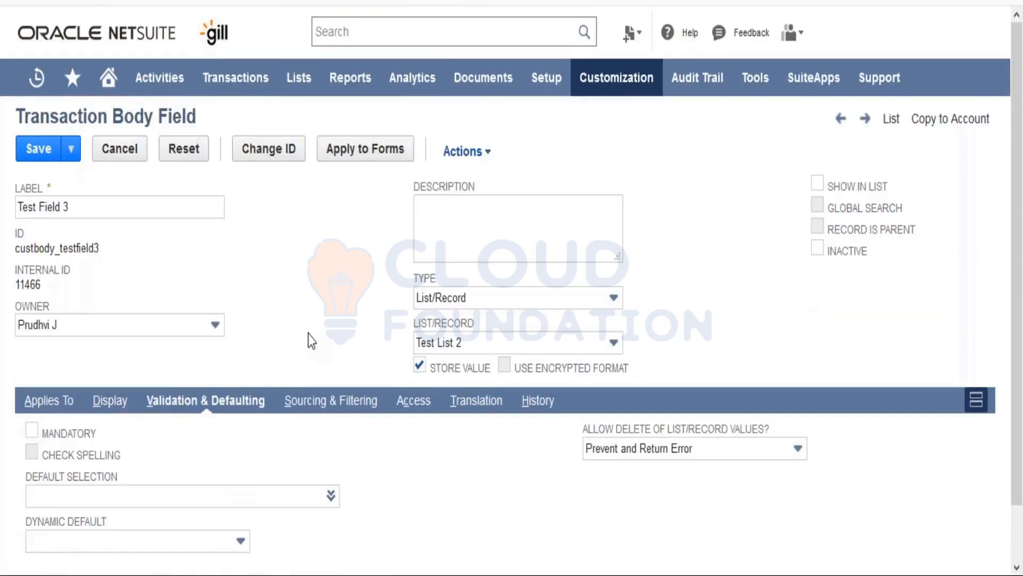
scroll(308, 333, down, 1)
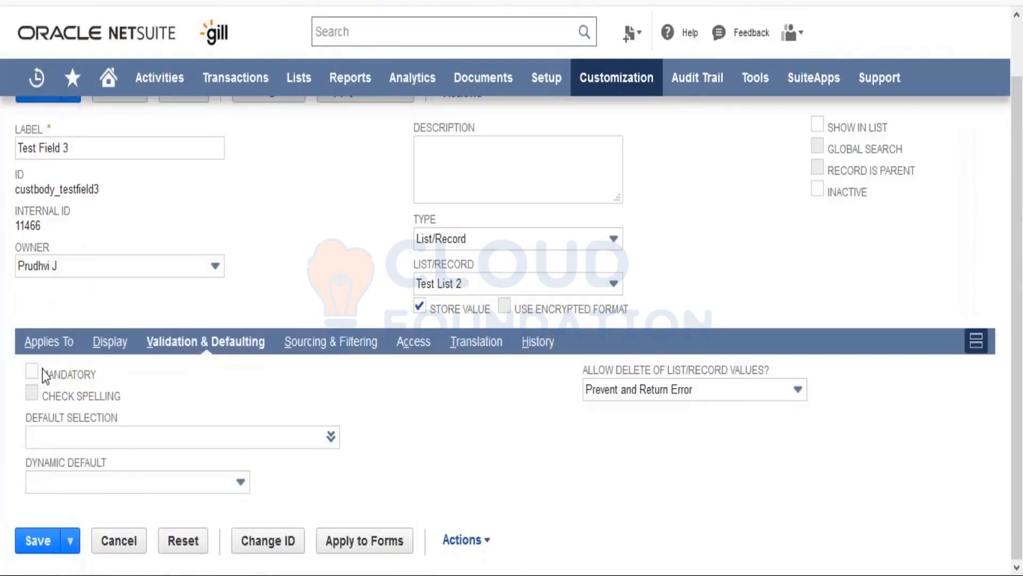
click(332, 437)
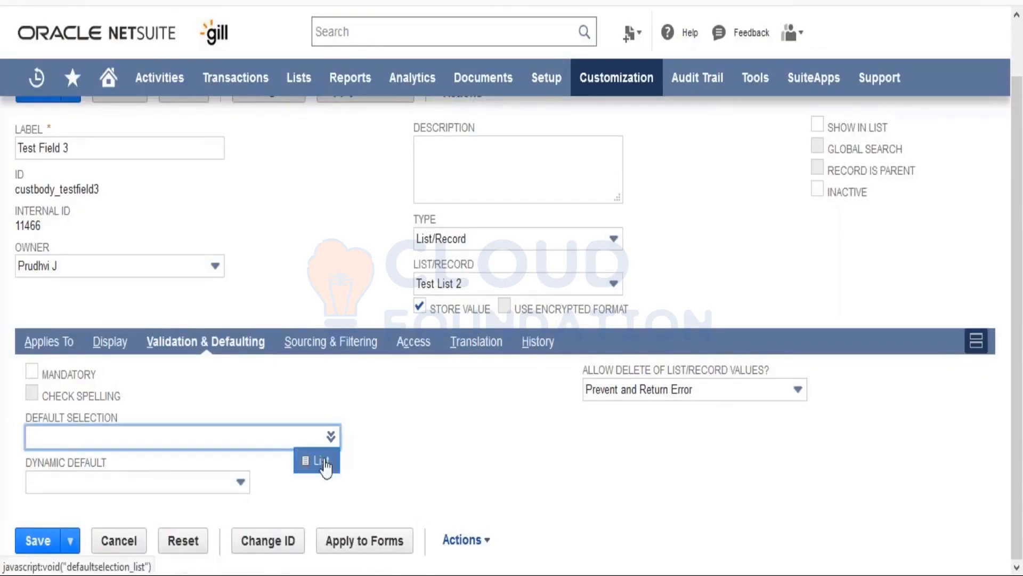
click(323, 459)
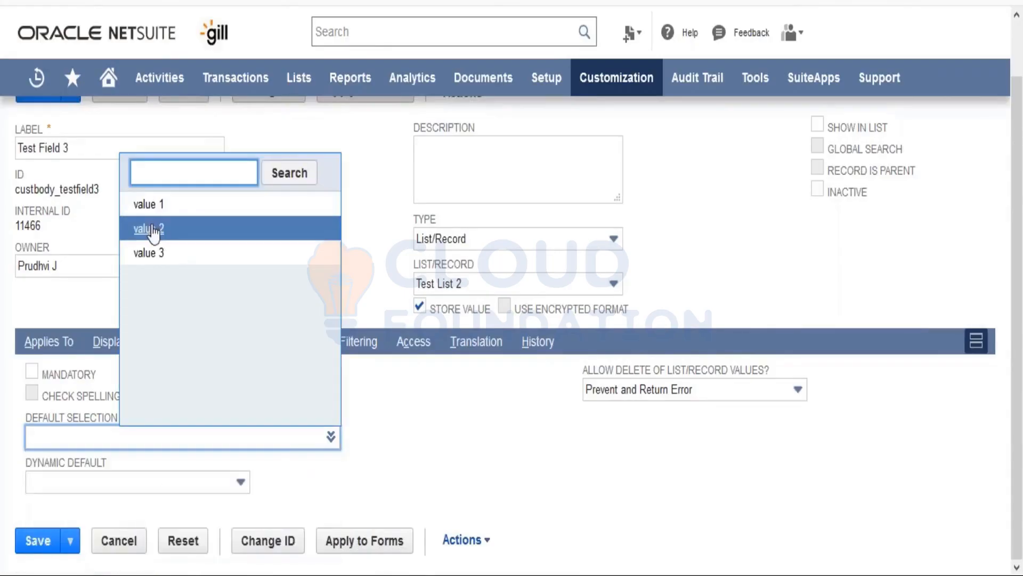
click(153, 233)
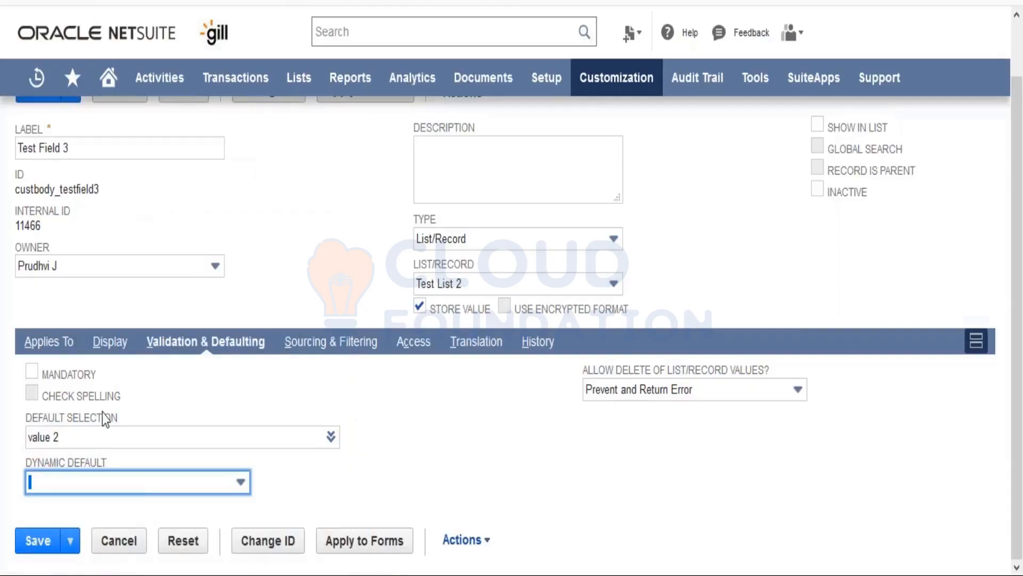
Review the body field's dynamic default choices, make Test Field 3 mandatory, and save it.
click(94, 484)
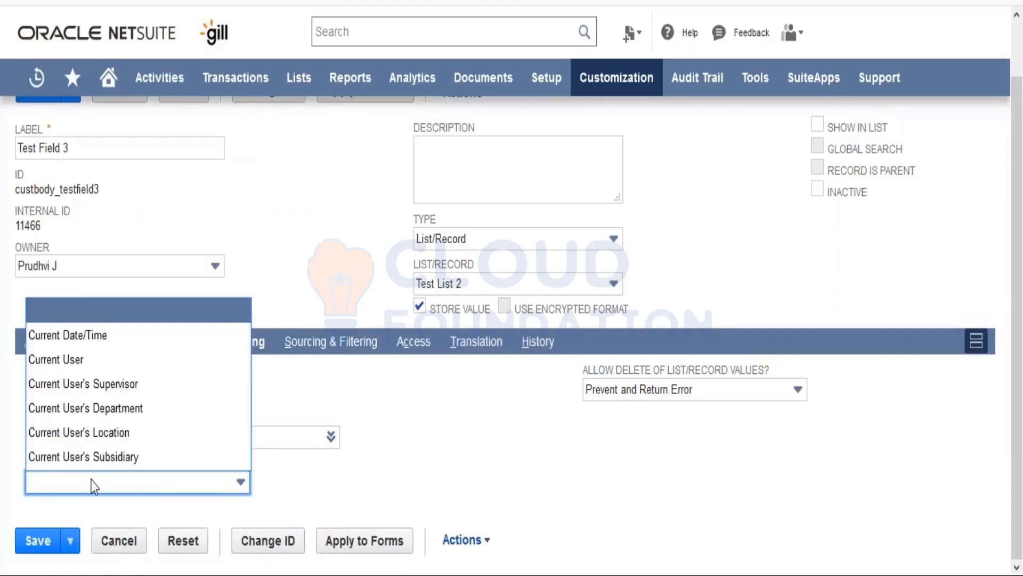
click(368, 461)
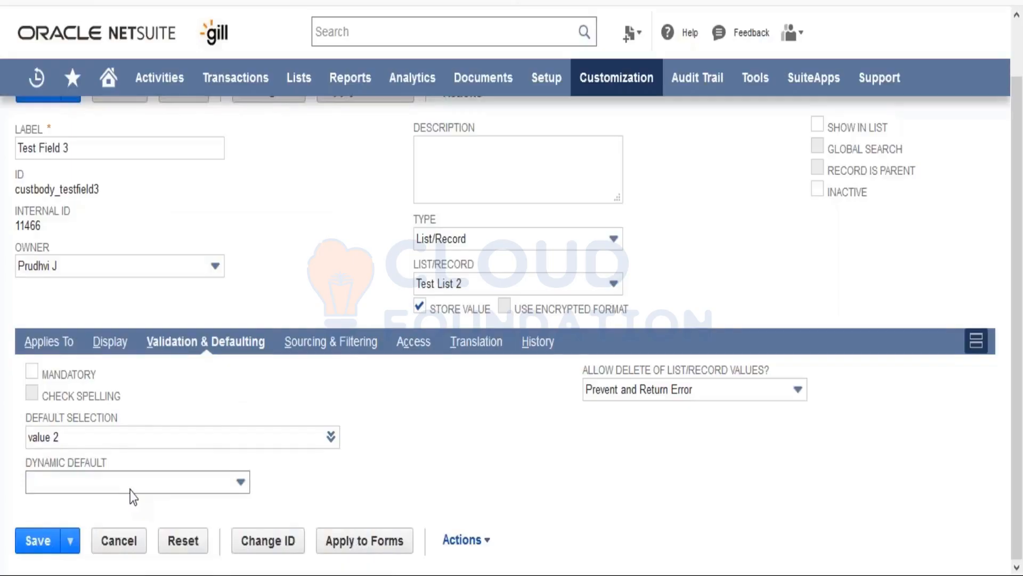
click(32, 373)
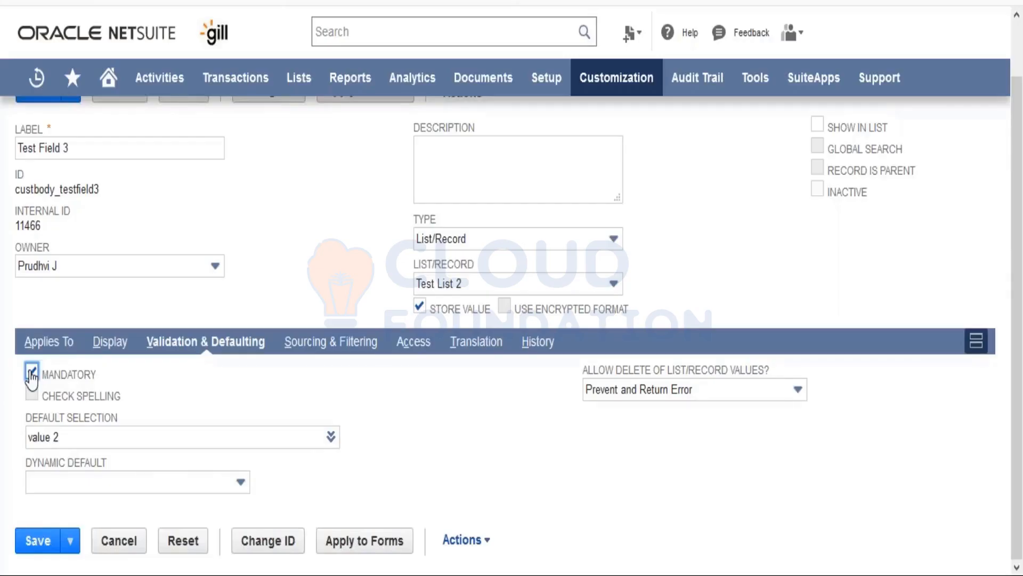
click(38, 541)
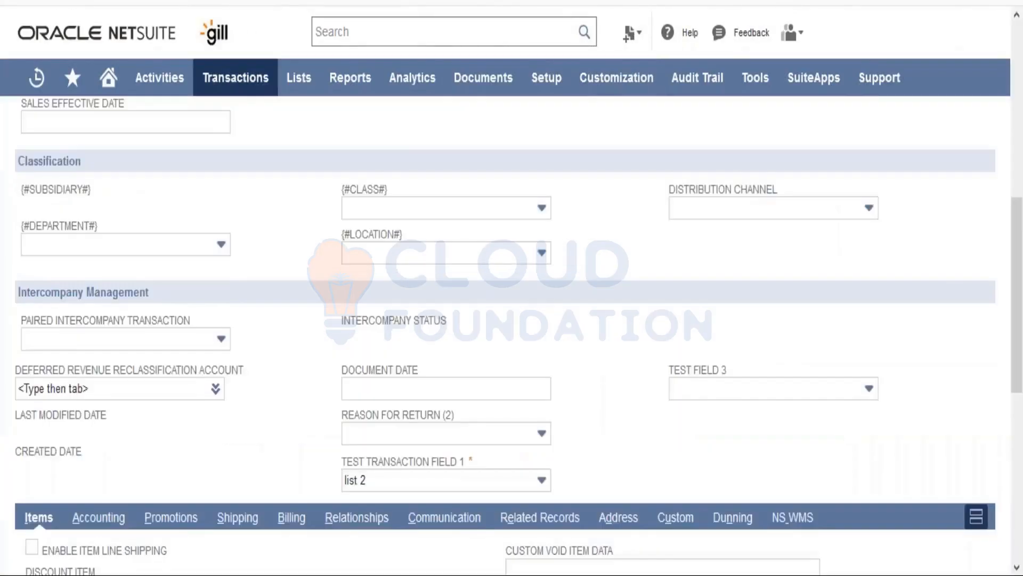
Reload the sales order, discarding its unsaved data, and inspect Test Field 3's default value, choices and mandatory marker.
key(F5)
click(618, 260)
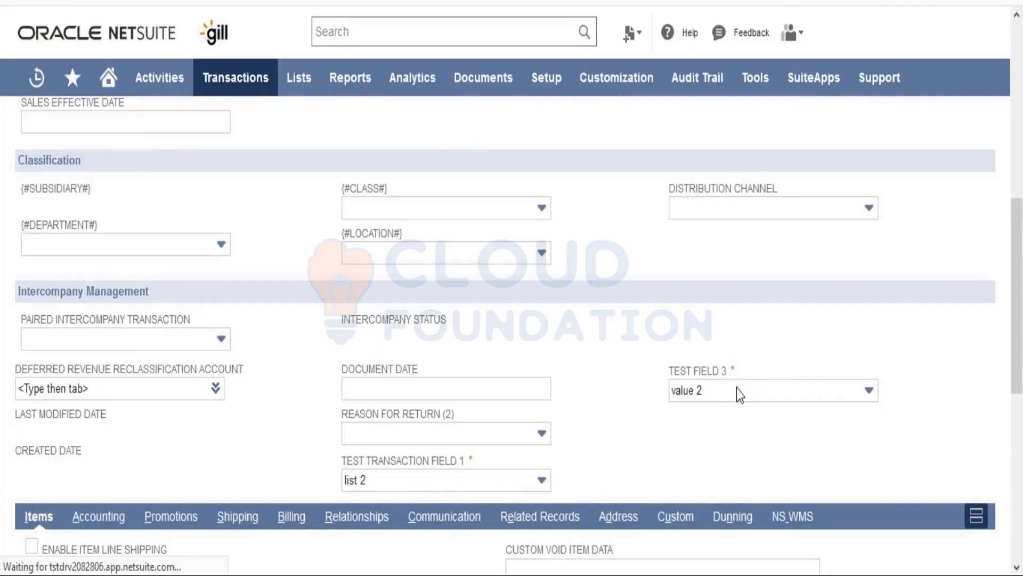
click(737, 387)
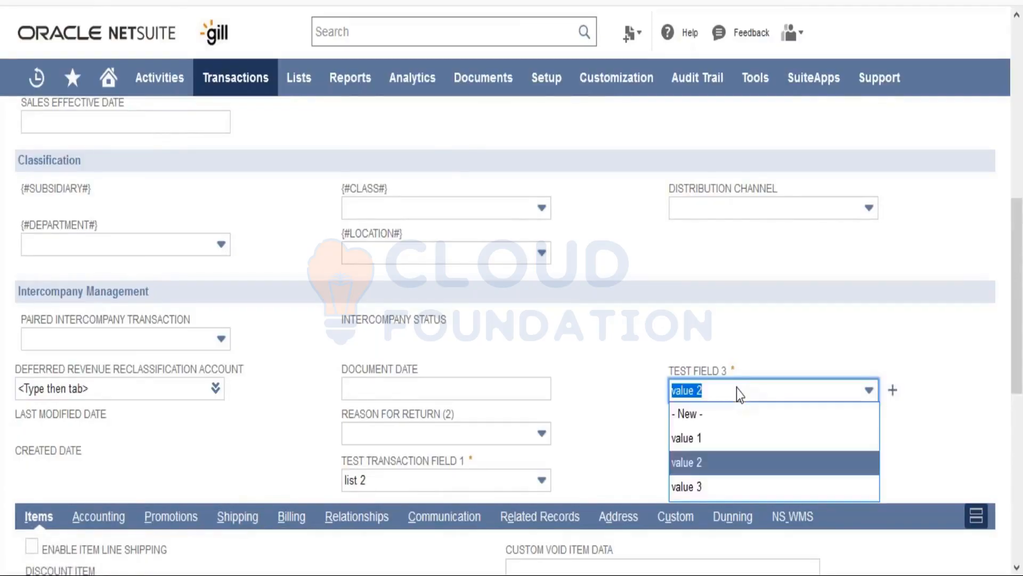
scroll(737, 389, up, 3)
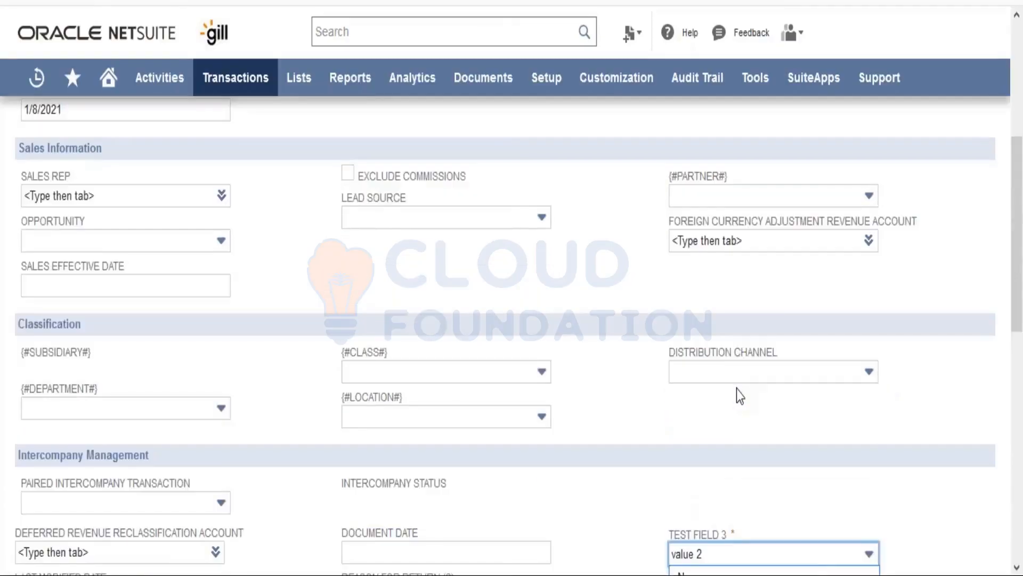
click(862, 442)
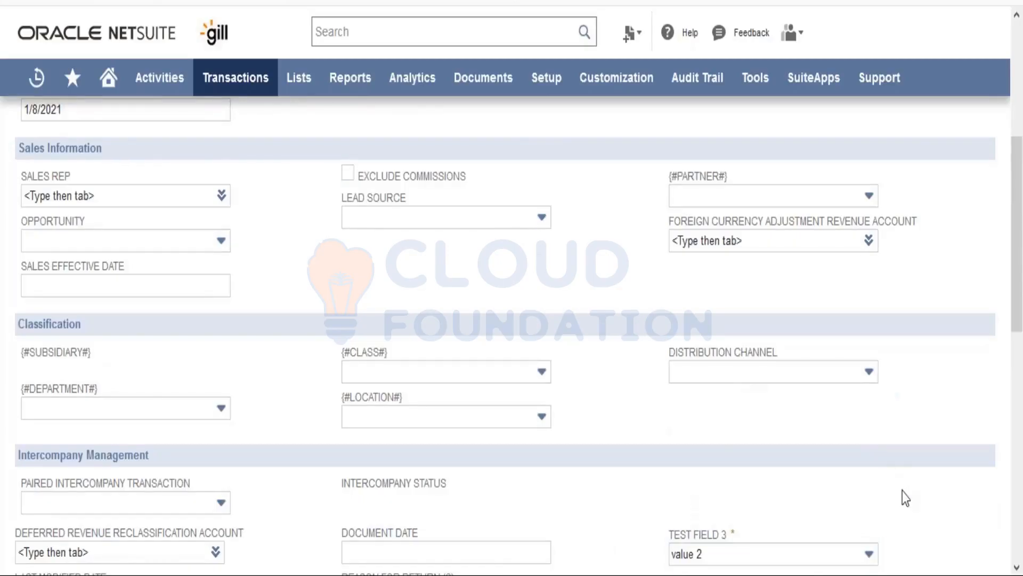
scroll(905, 499, down, 5)
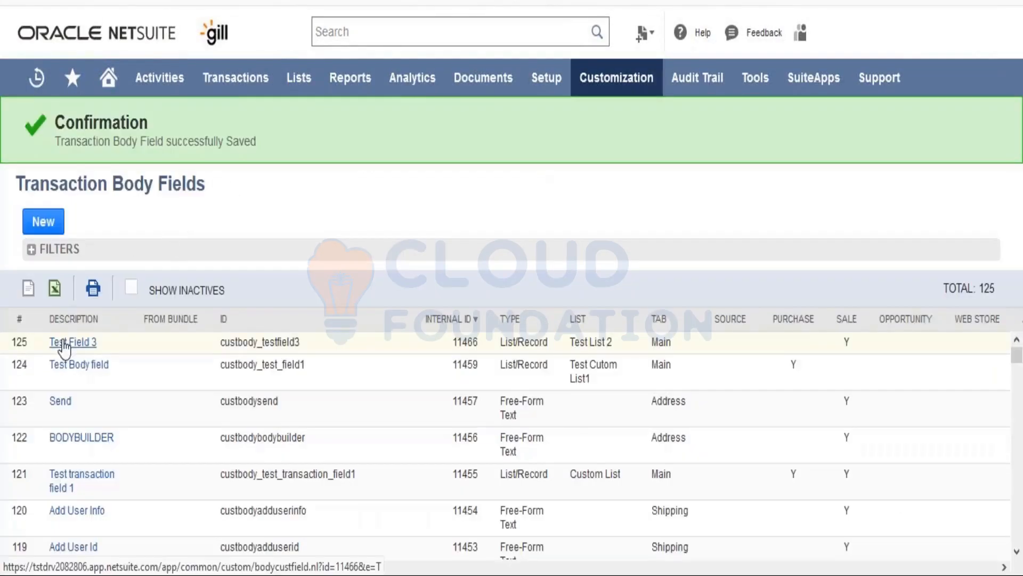
Reopen the Test Field 3 body field and examine its sourcing and filtering settings, including the filter choices.
click(64, 344)
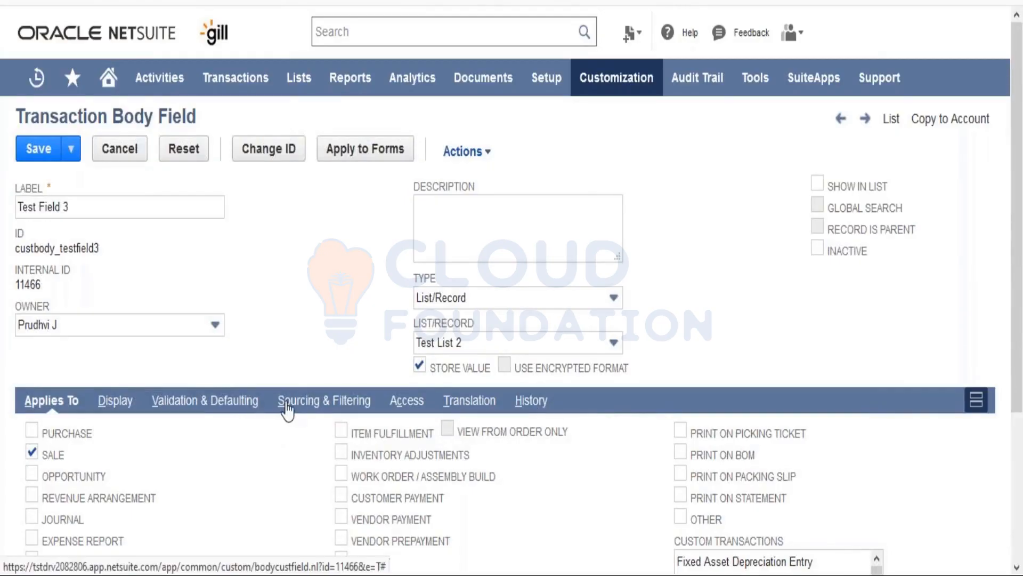
click(288, 403)
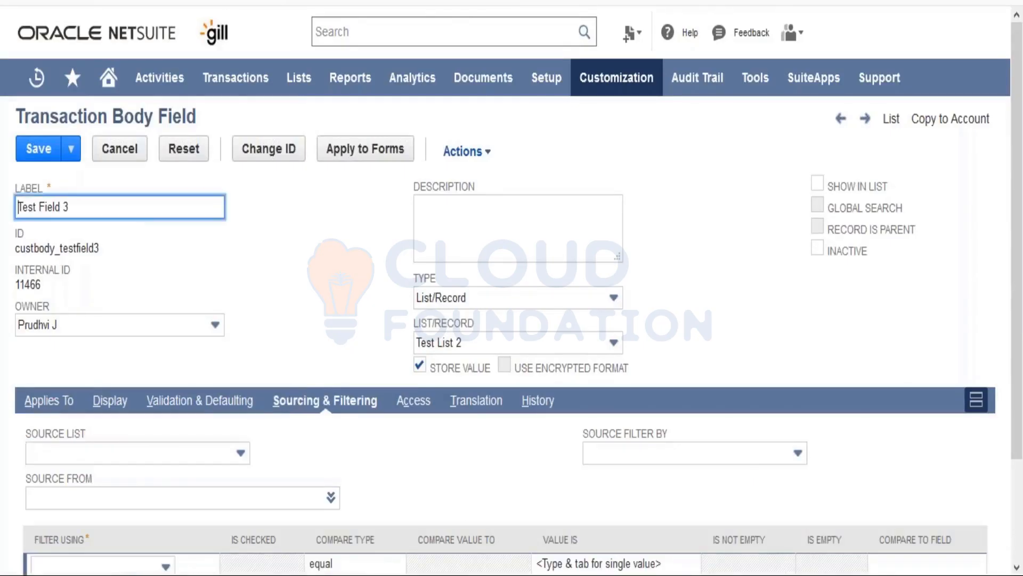
scroll(344, 320, down, 2)
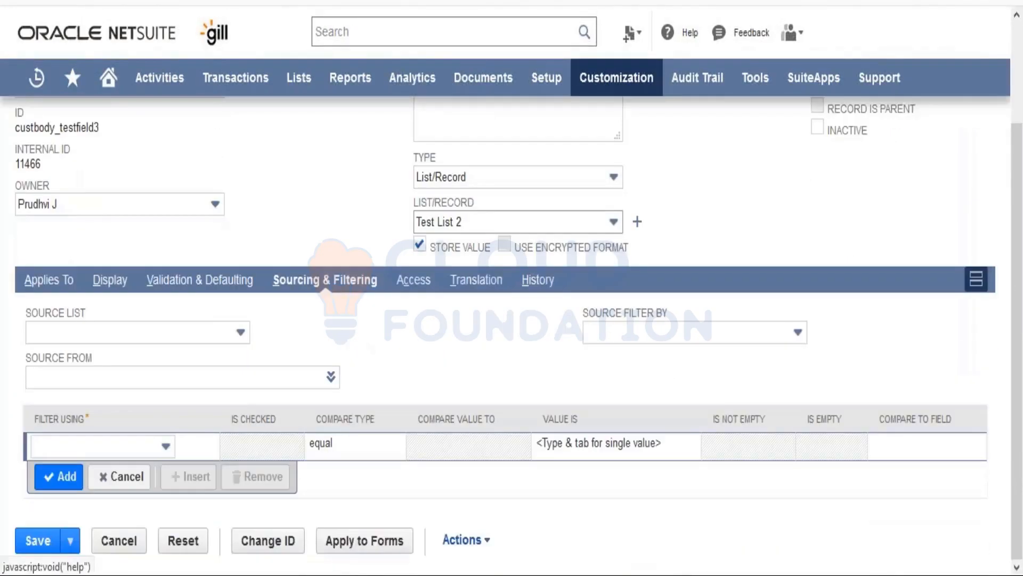
click(149, 449)
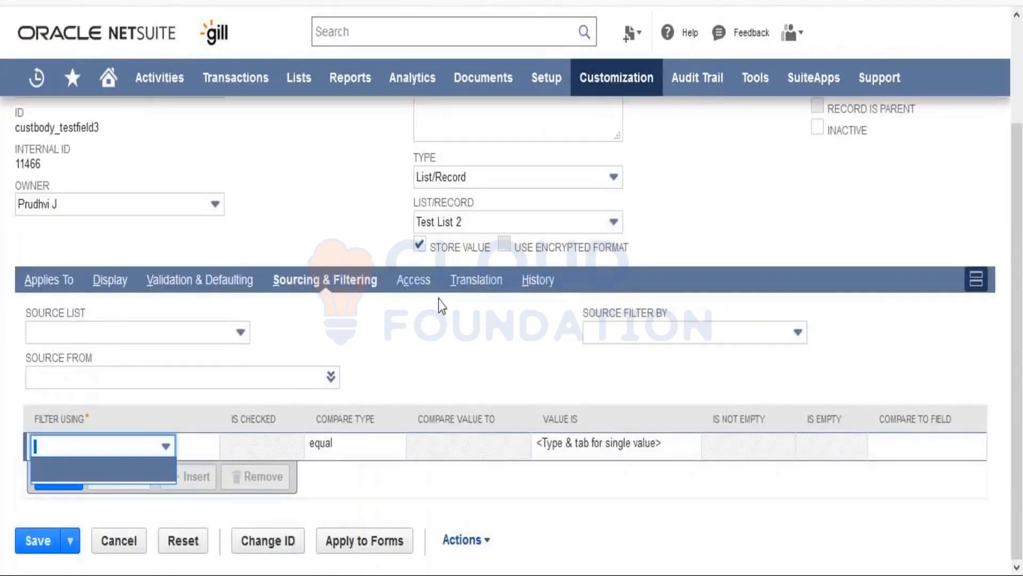
Examine the body field's access settings by role, department and subsidiary, including the available departments and access levels.
click(413, 280)
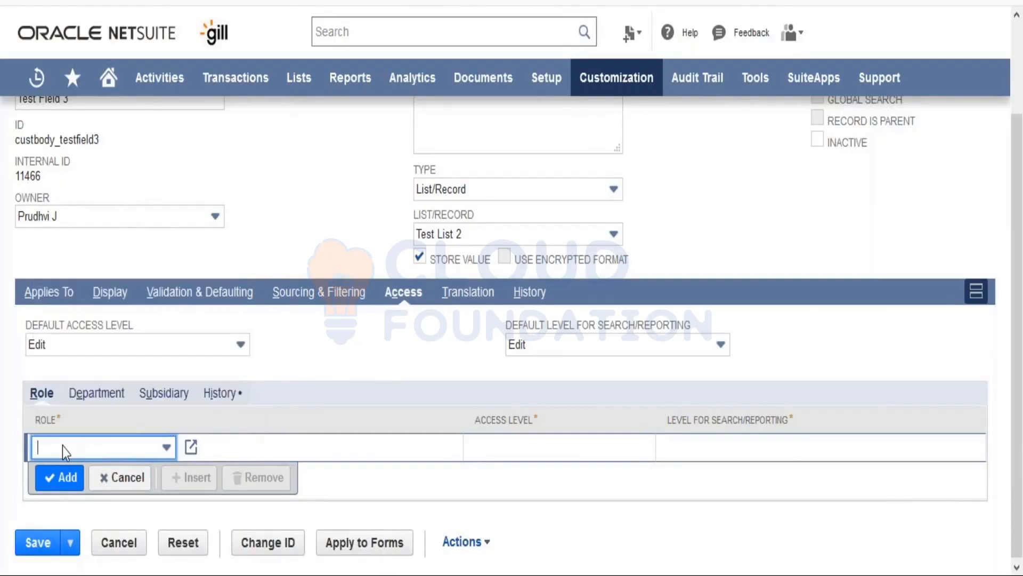
click(98, 398)
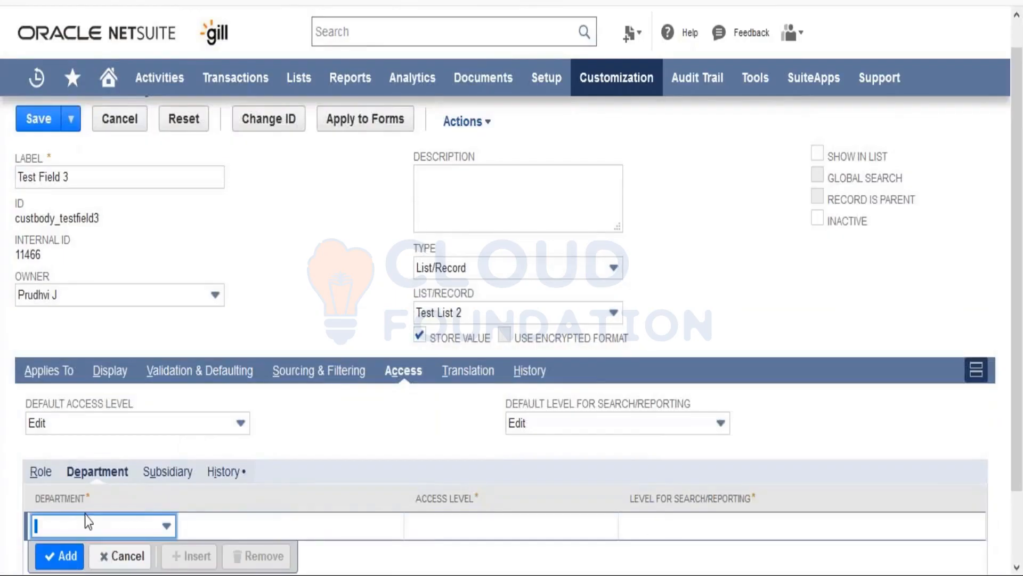
click(131, 523)
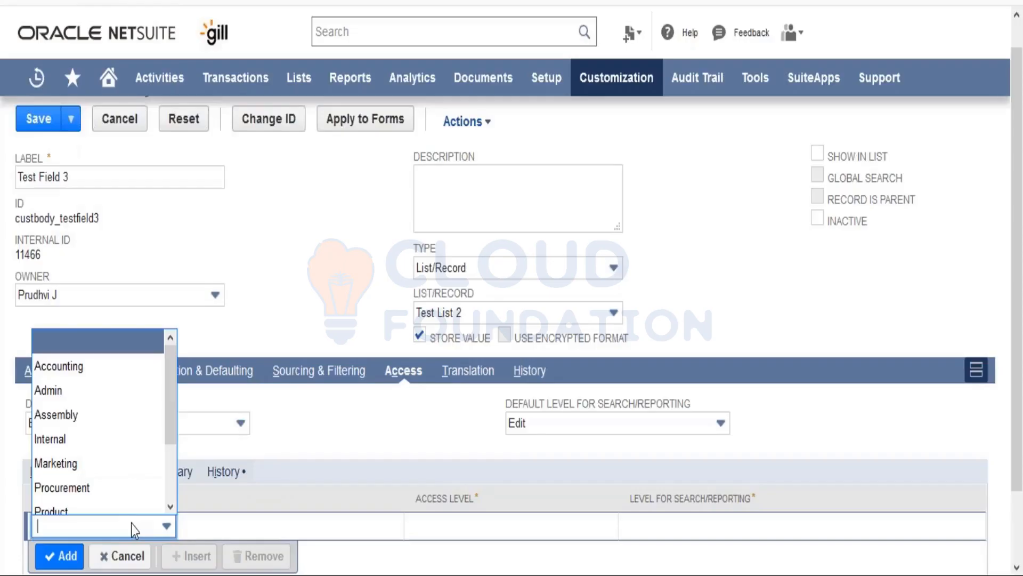
click(131, 523)
click(450, 532)
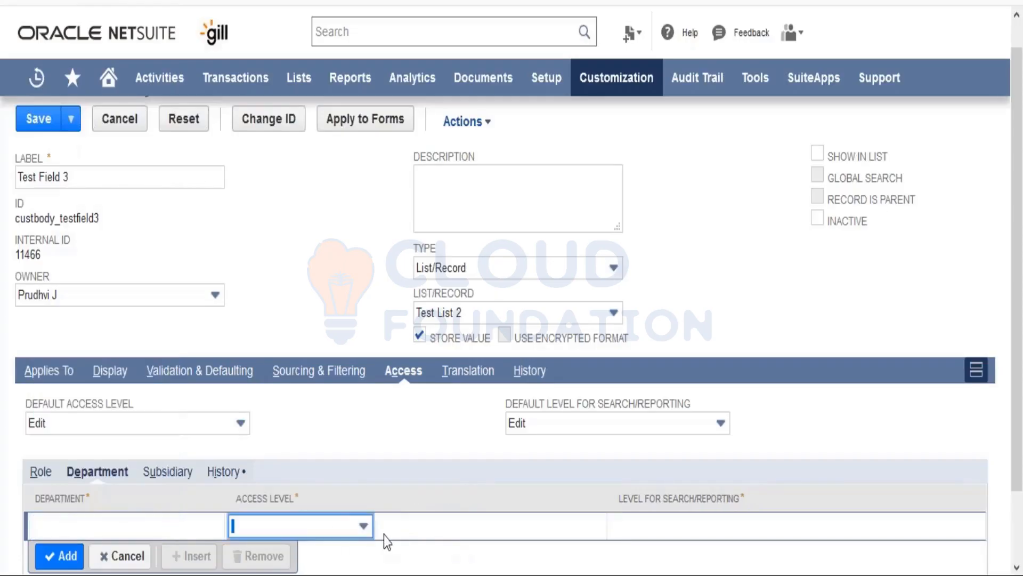
click(350, 530)
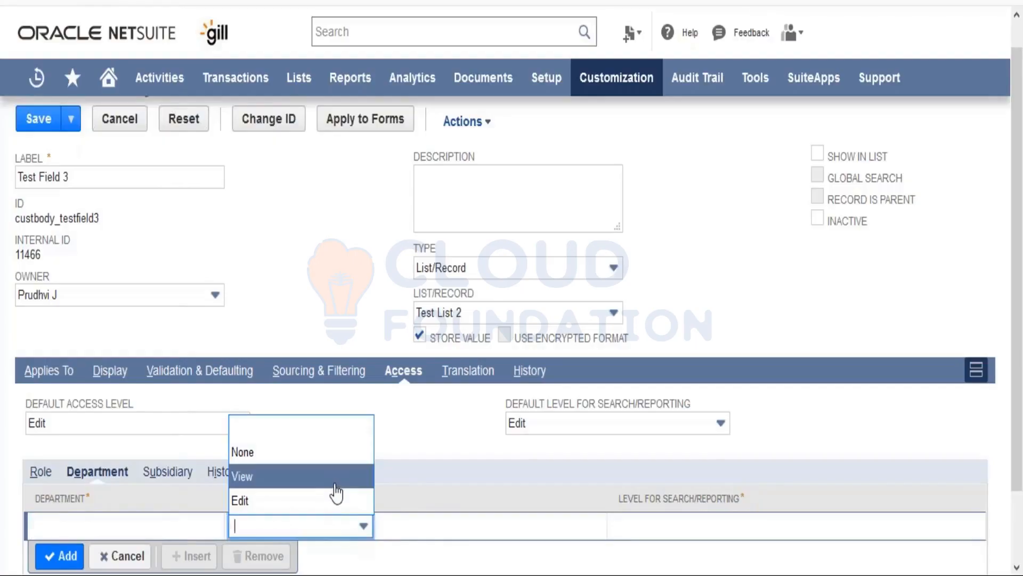
click(414, 462)
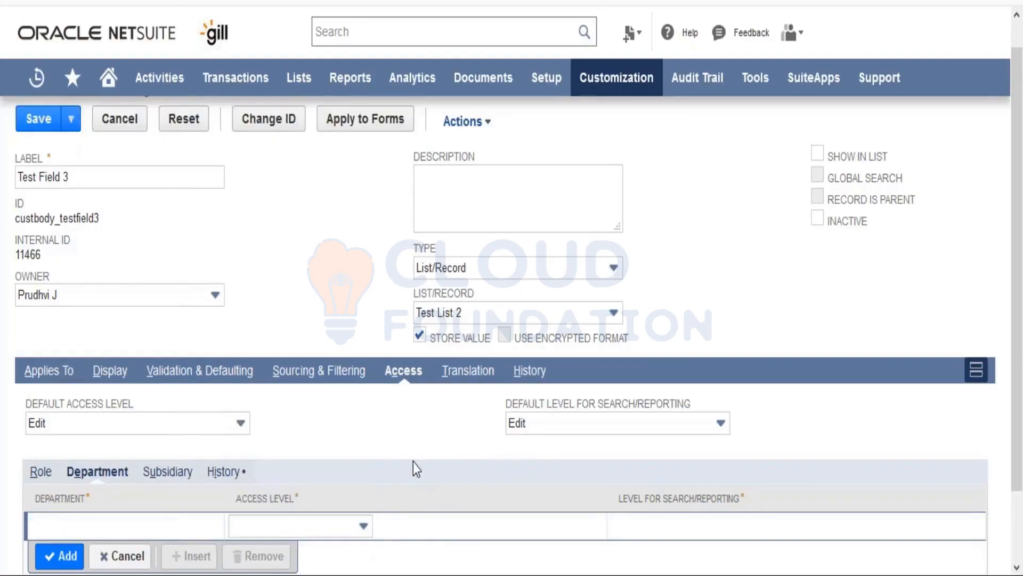
click(170, 479)
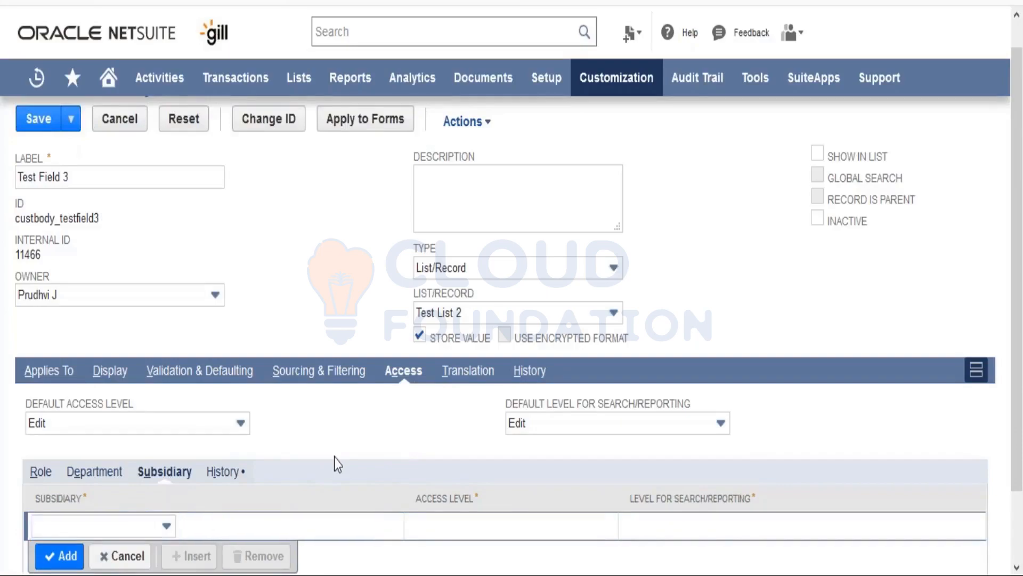
Inspect the body field's label and help translation entries for English (International) and French (France).
click(479, 374)
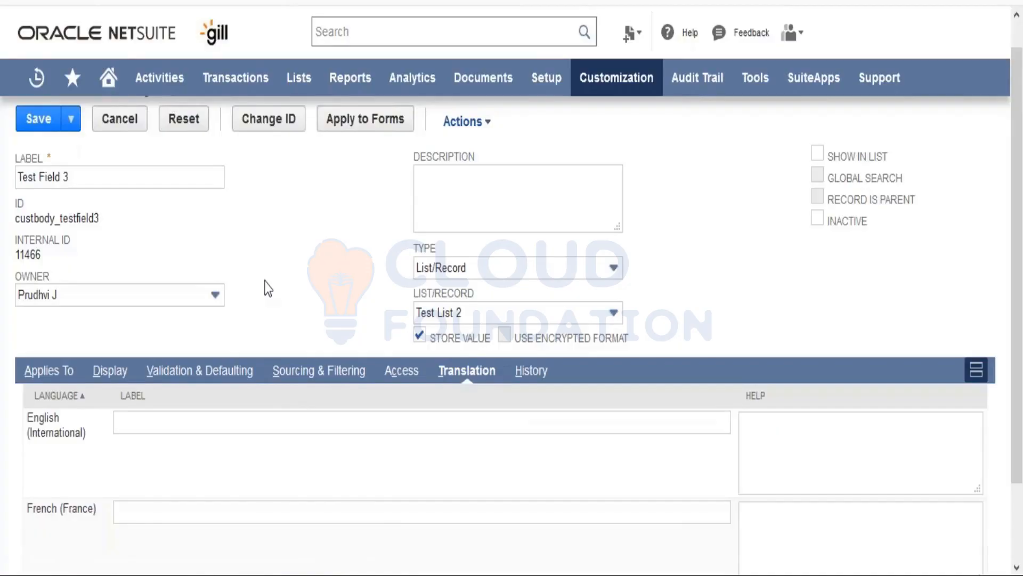
scroll(267, 287, down, 2)
click(258, 420)
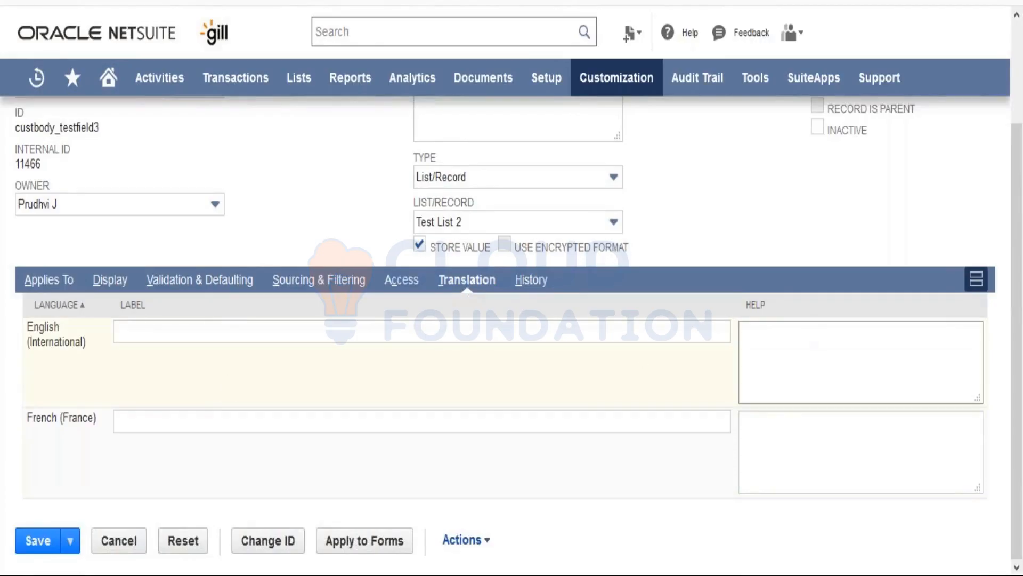
click(815, 346)
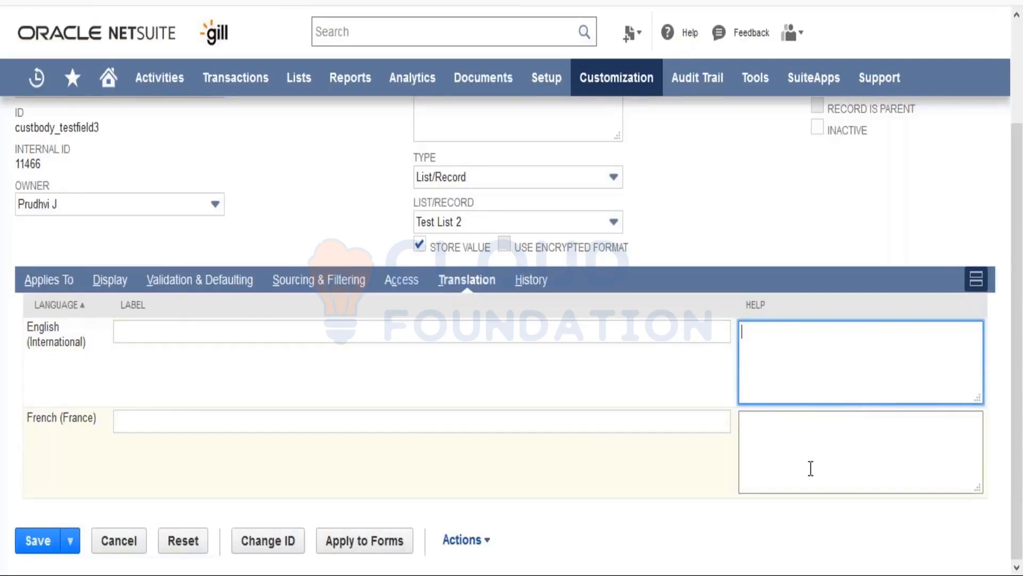
click(741, 206)
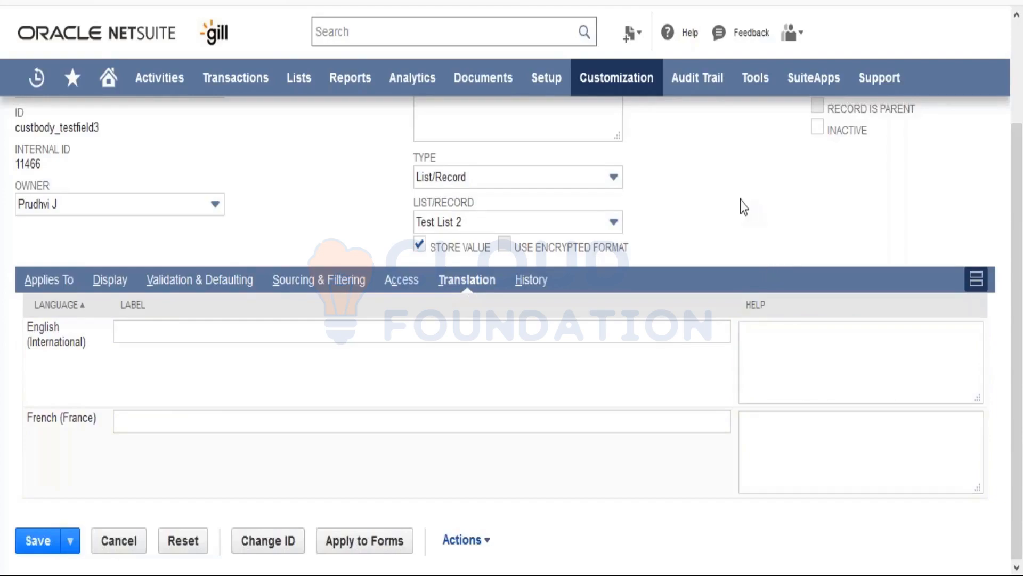
Change the body field's type to Free-Form Text, accepting the deletion of its data in existing records.
scroll(740, 199, up, 3)
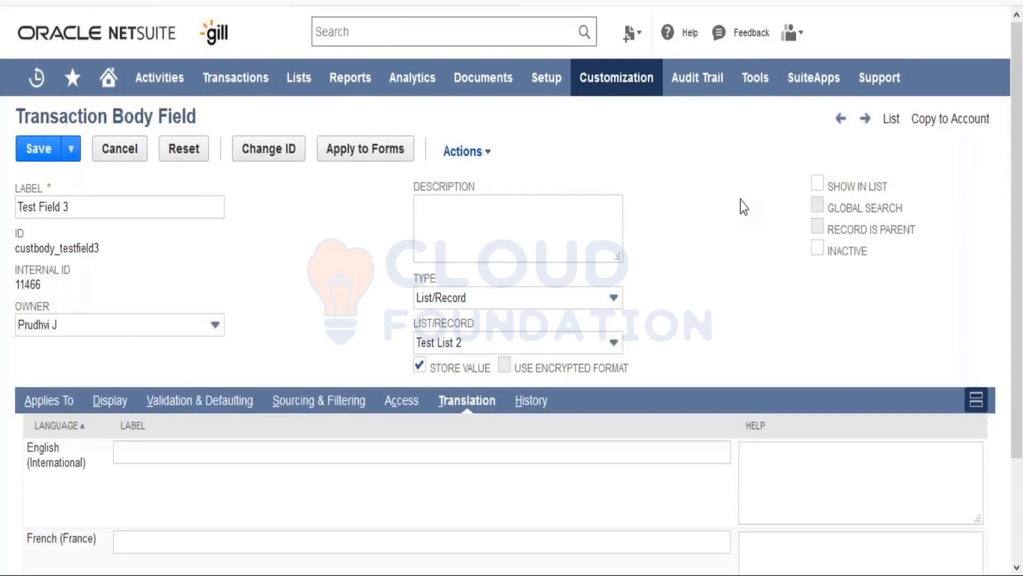
click(614, 294)
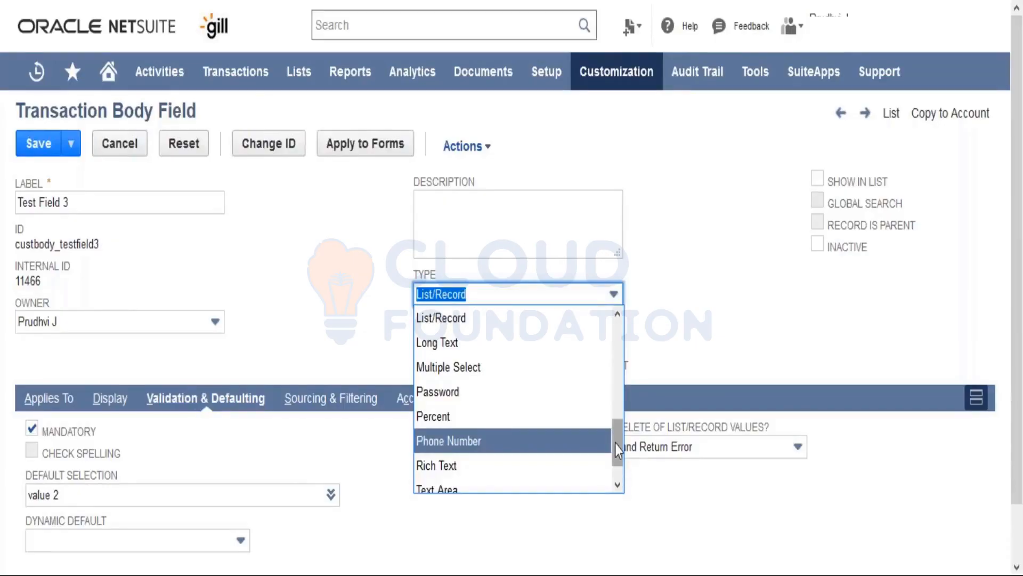
drag(615, 444, 613, 382)
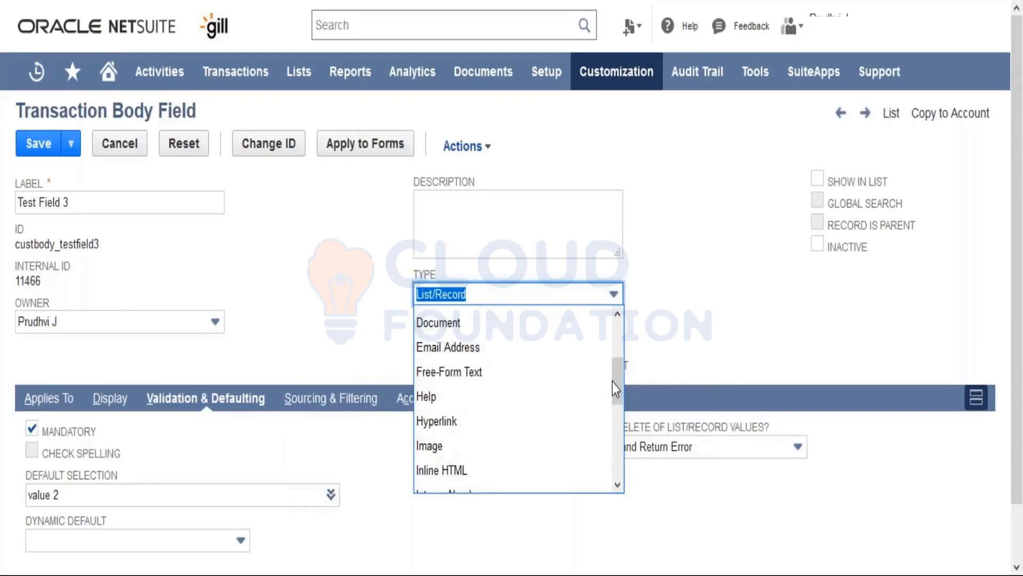
click(528, 380)
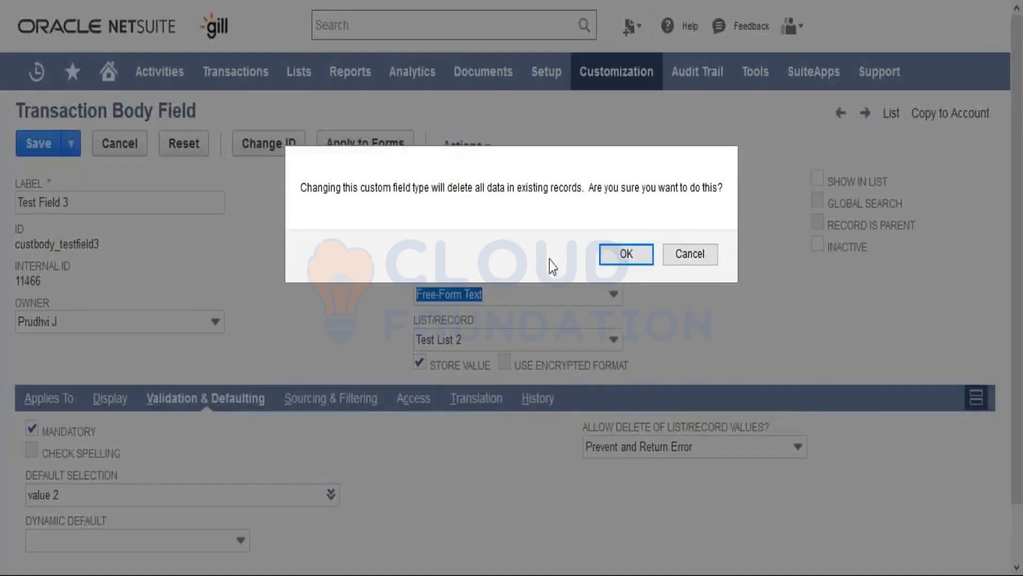
click(616, 251)
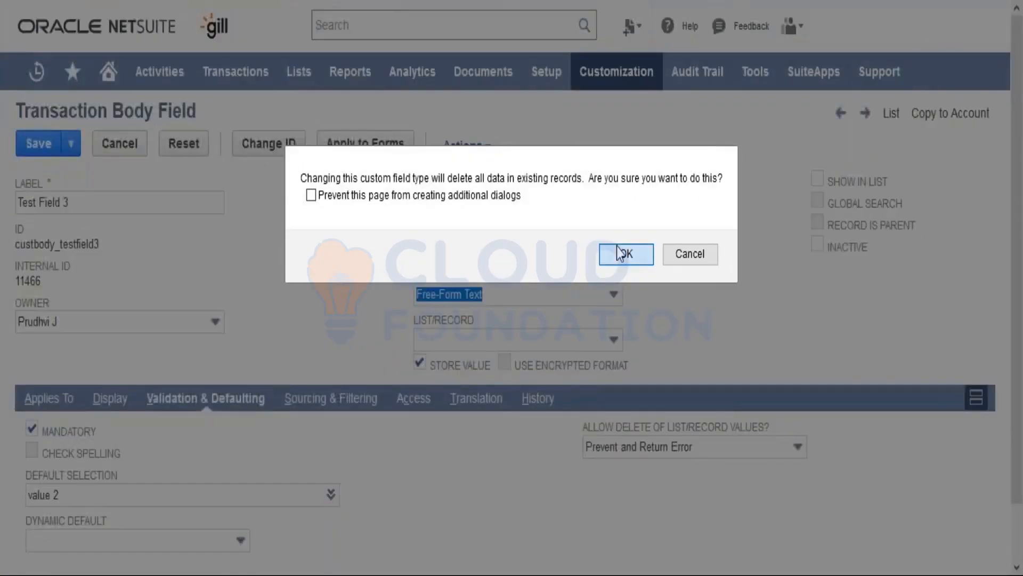
click(617, 251)
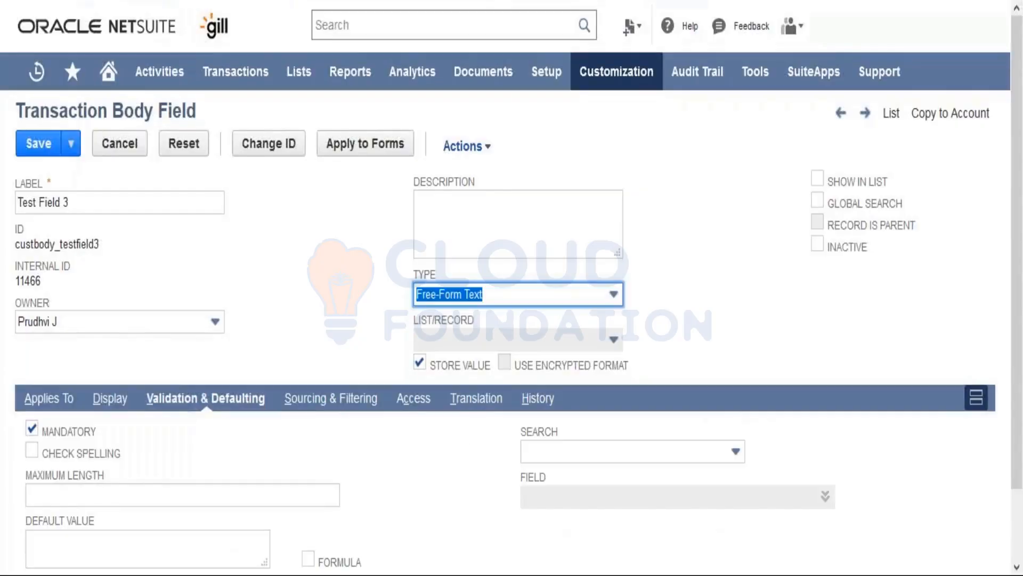
click(453, 443)
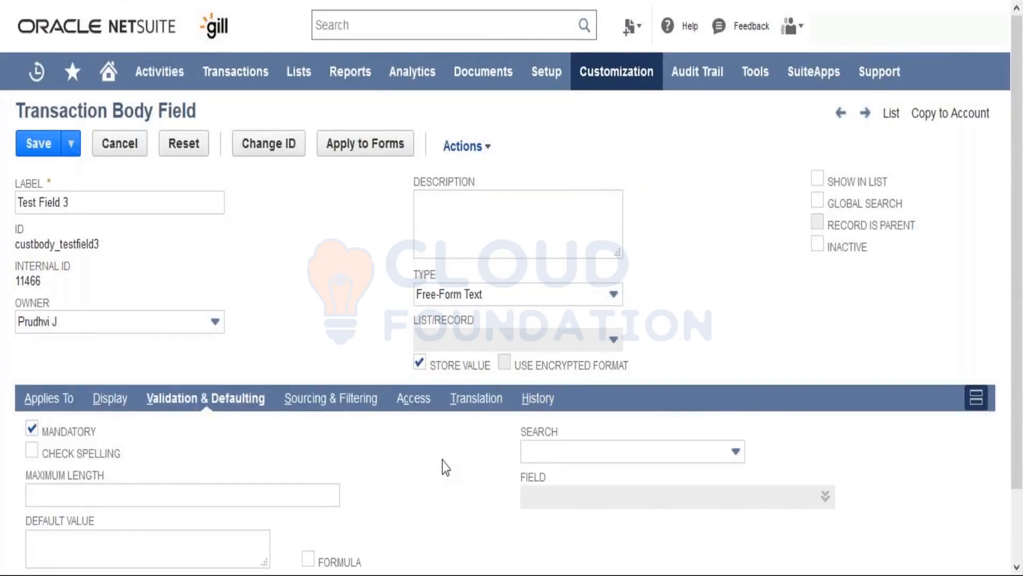
Enable the Formula option for the body field's default value.
scroll(446, 467, down, 2)
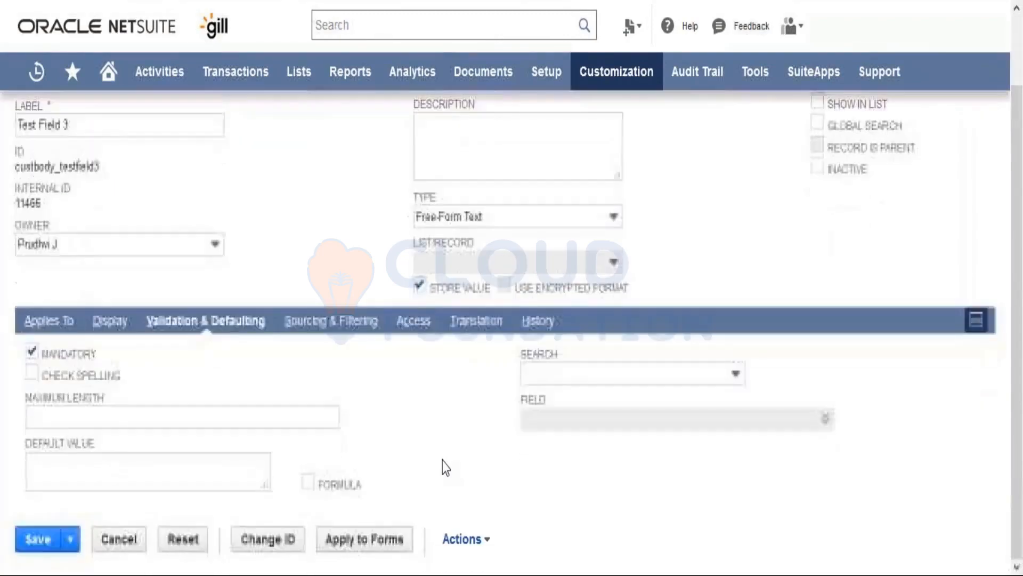
click(308, 485)
scroll(376, 385, up, 2)
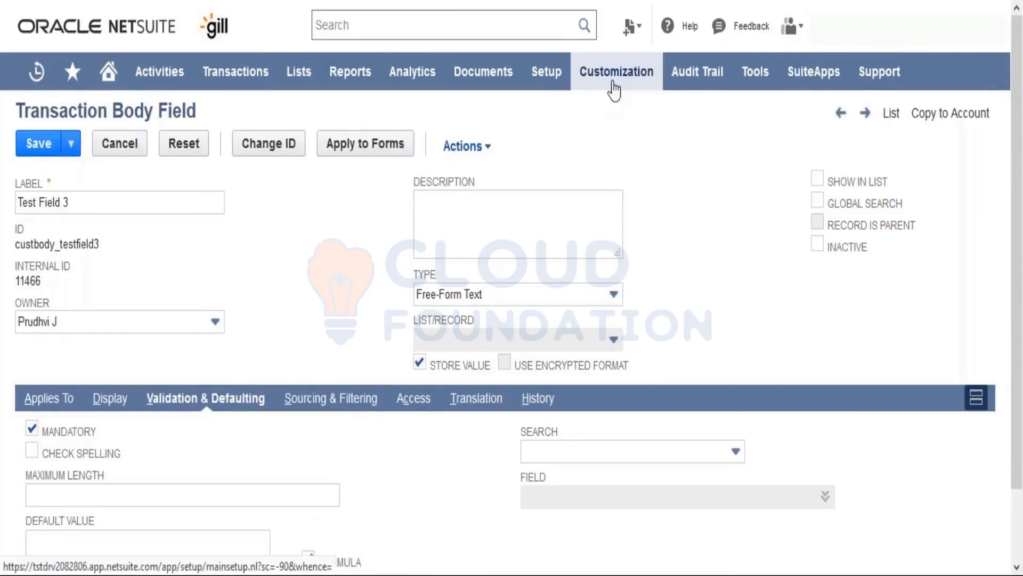
Start a new custom entity field, leaving the body field page without saving, and inspect the record types it can apply to.
mouse_move(614, 90)
mouse_move(639, 154)
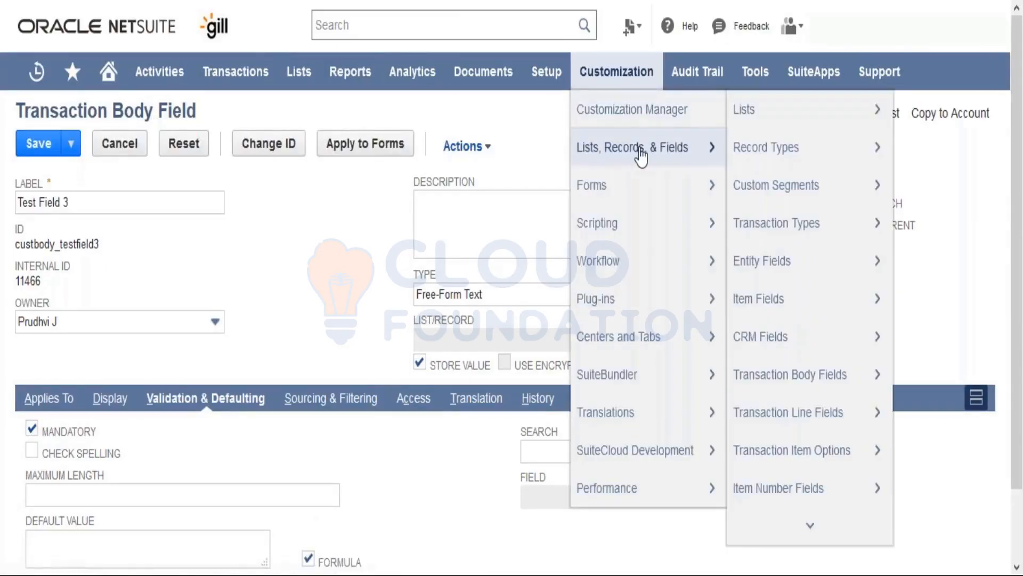
mouse_move(792, 384)
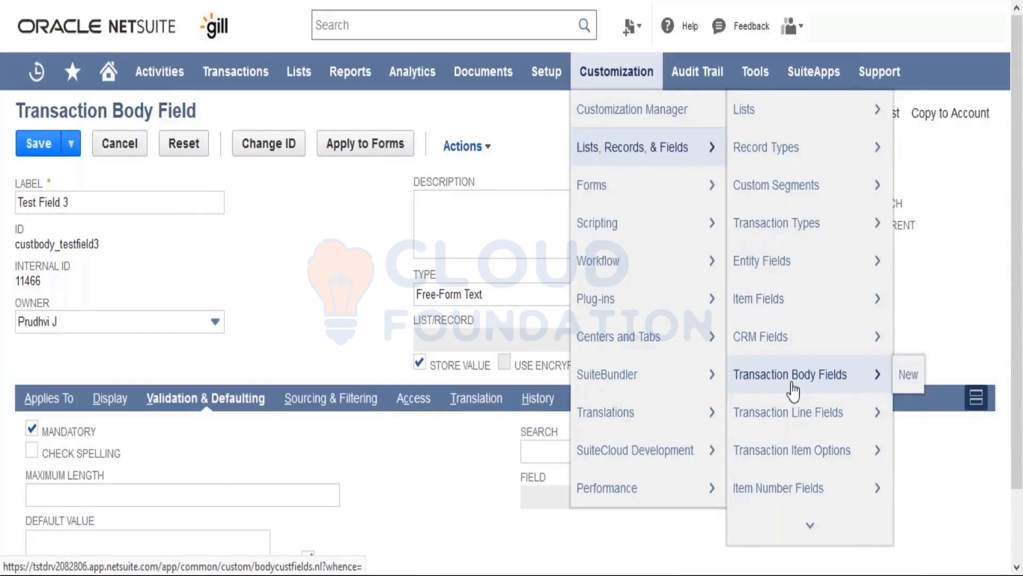
mouse_move(803, 274)
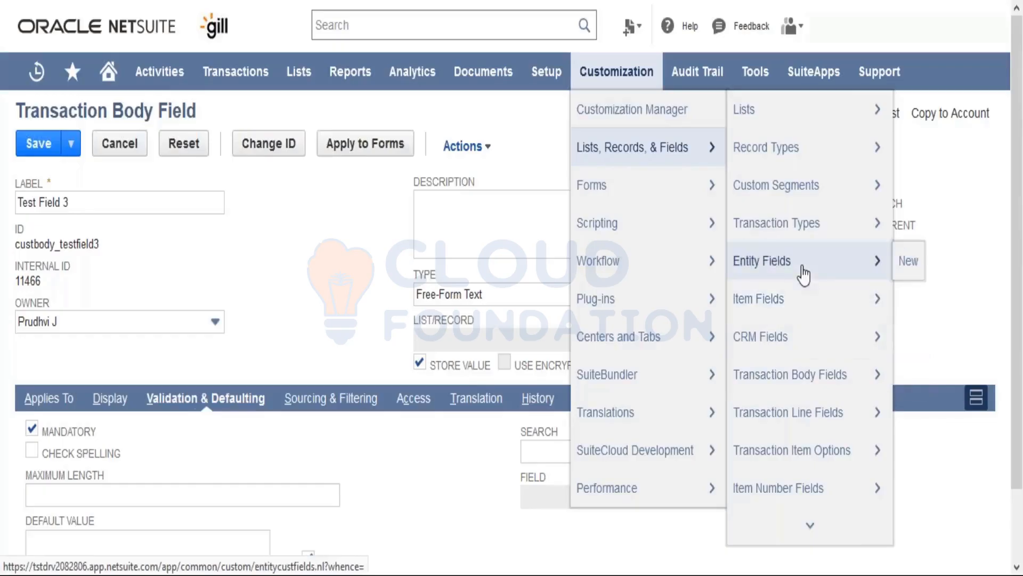
mouse_move(789, 445)
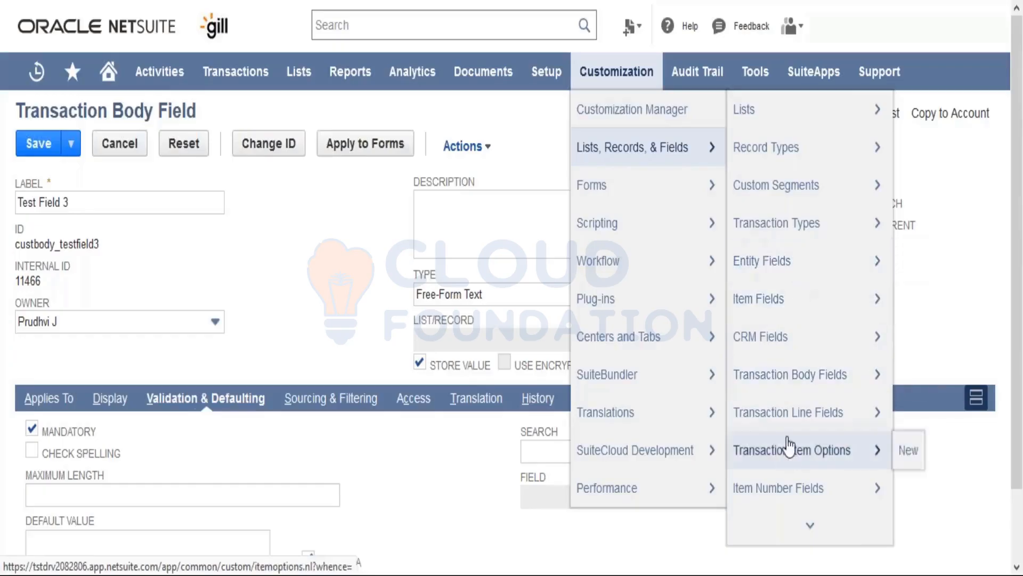
mouse_move(790, 424)
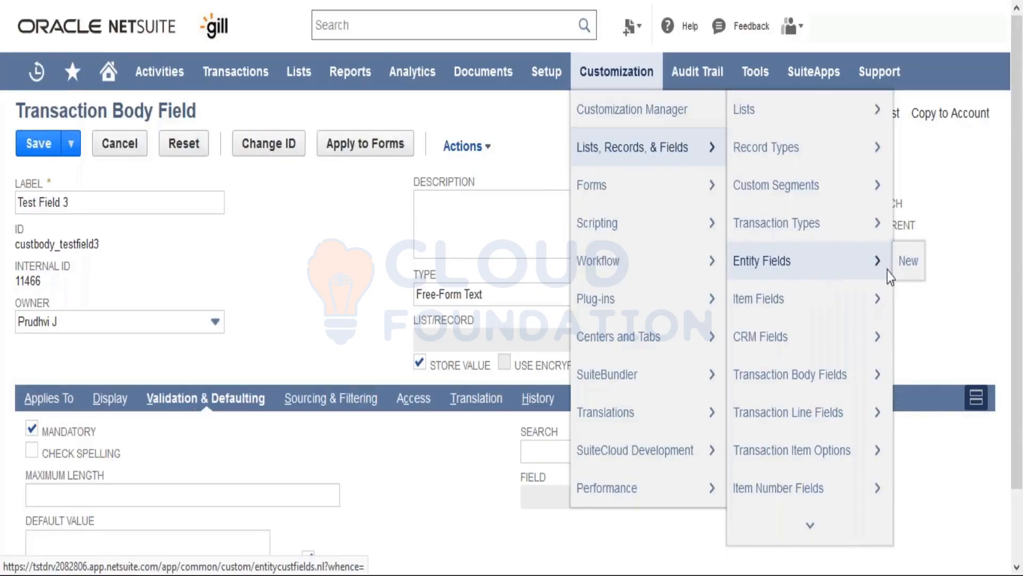
click(900, 277)
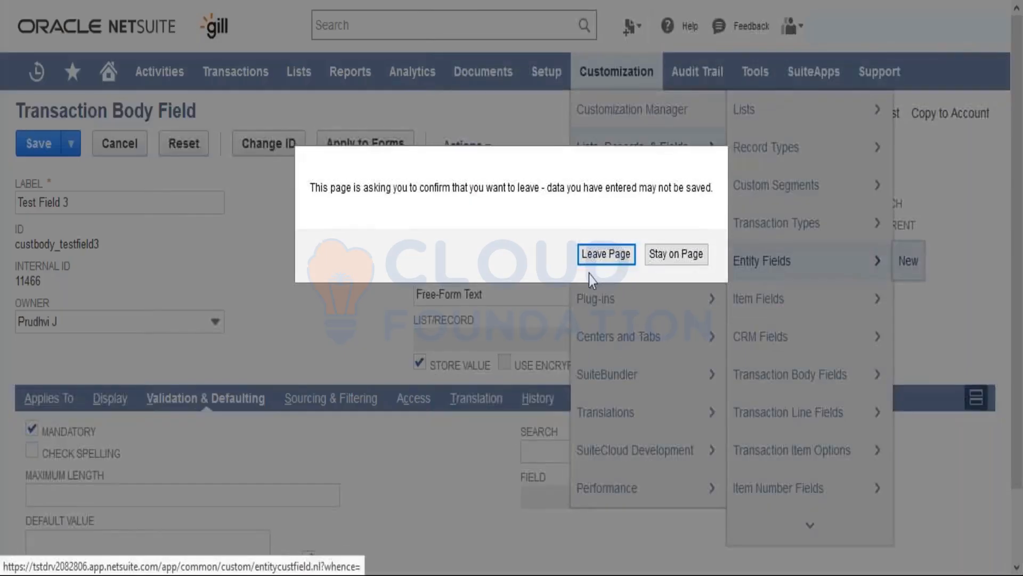
click(599, 255)
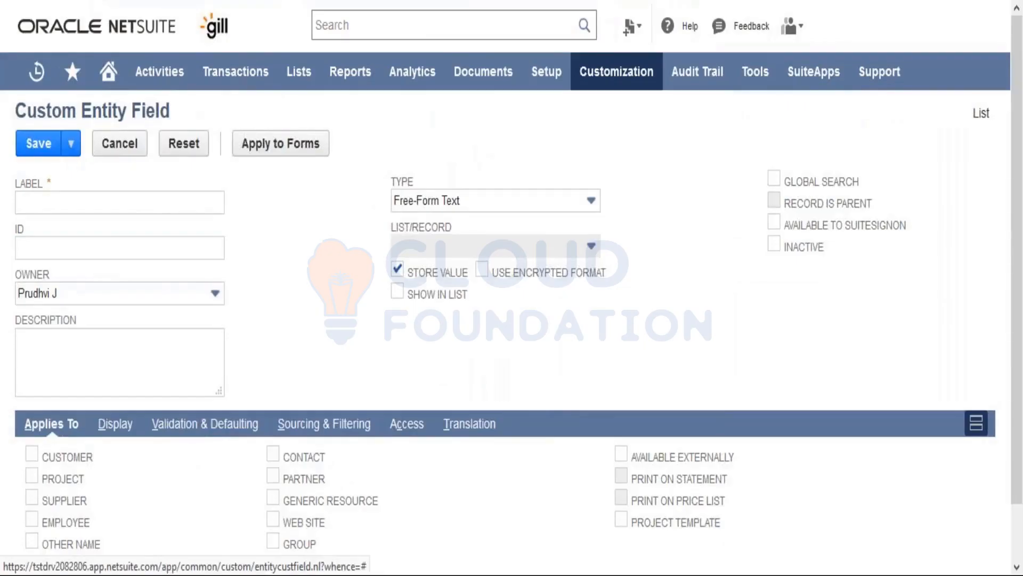
double_click(158, 532)
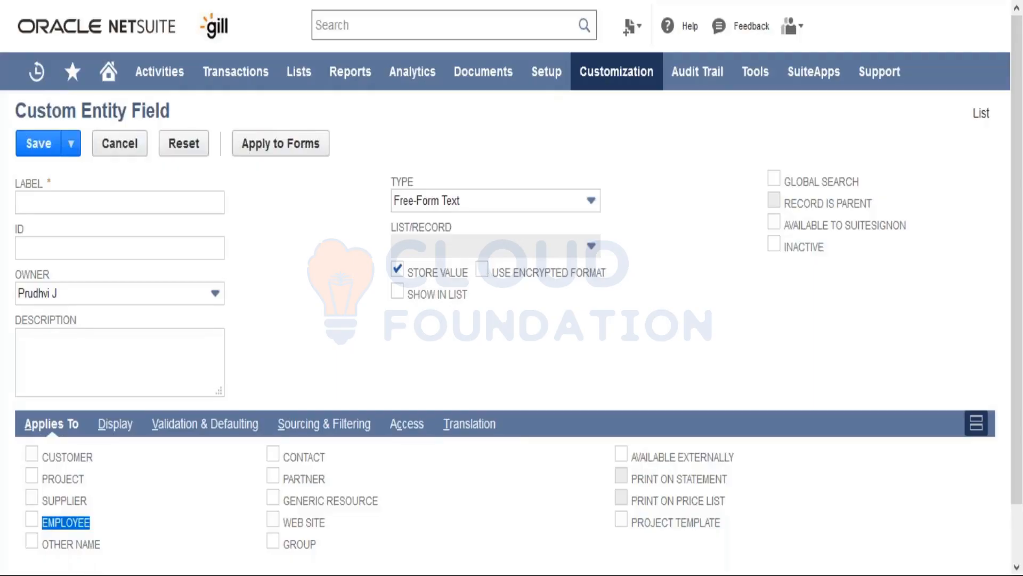
click(314, 367)
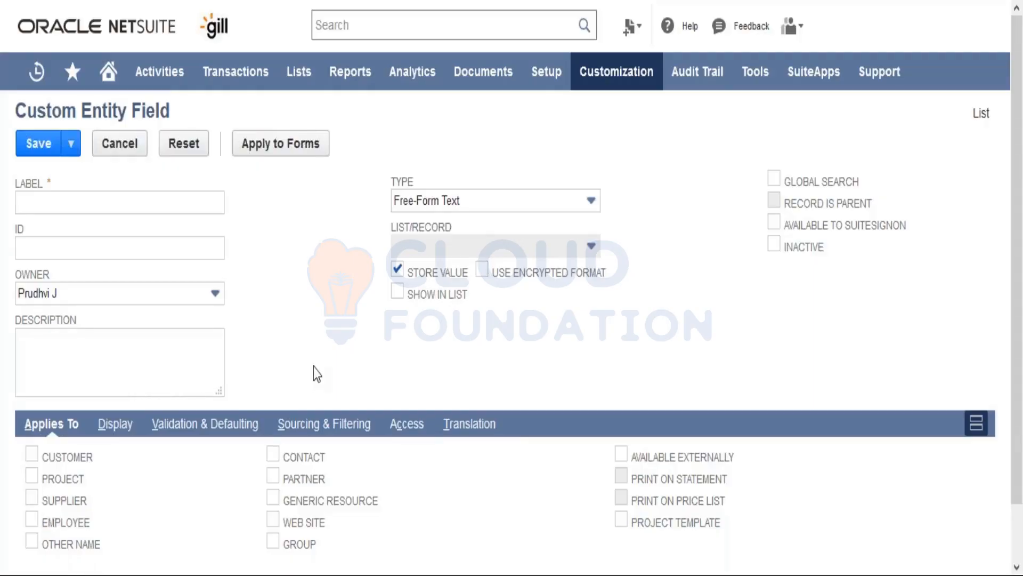